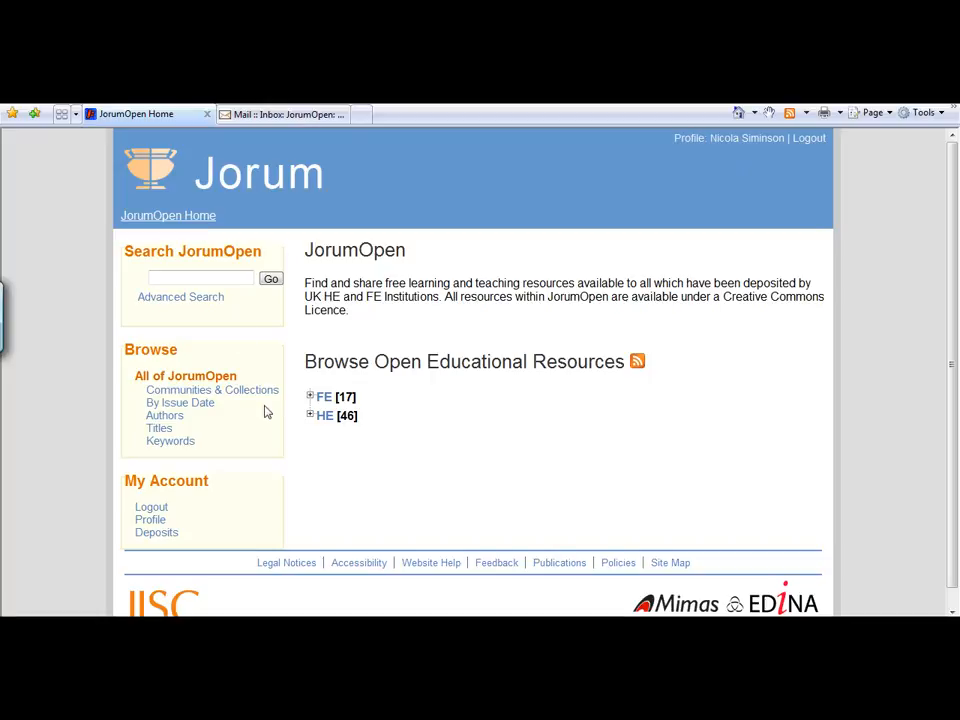
- Start a new deposit from the account's deposits page and assign it to the HE - Technologies collection
click(152, 536)
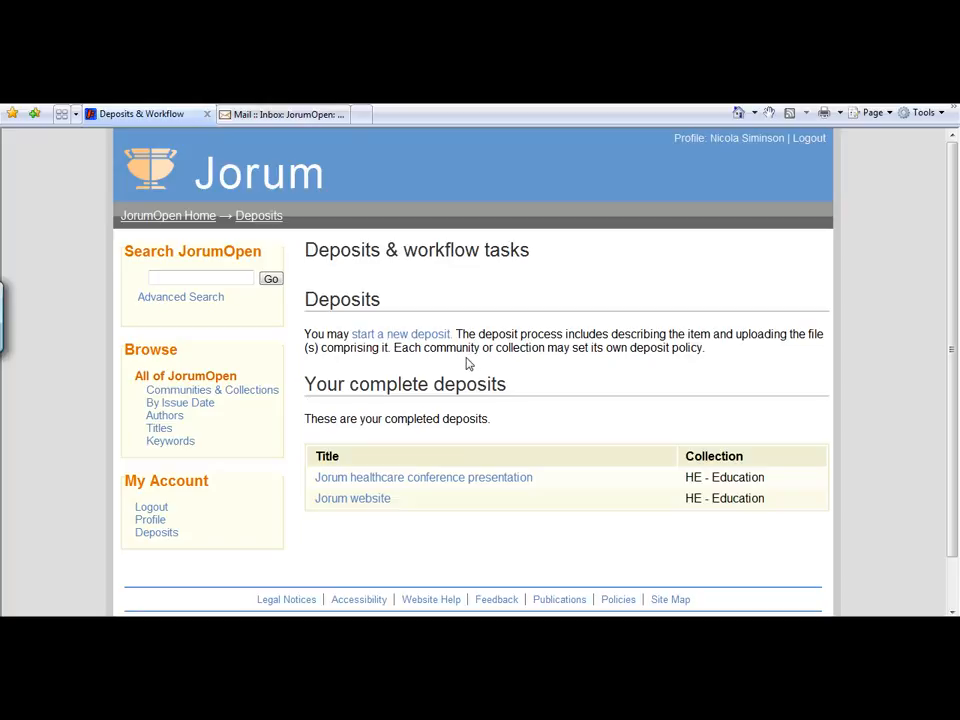
click(414, 336)
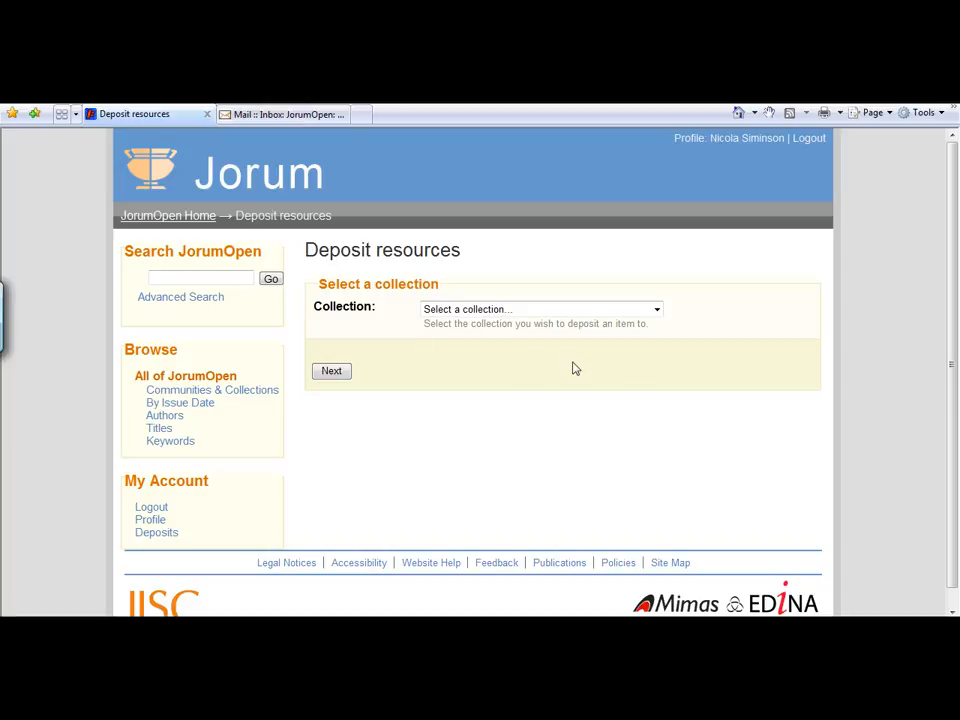
click(657, 312)
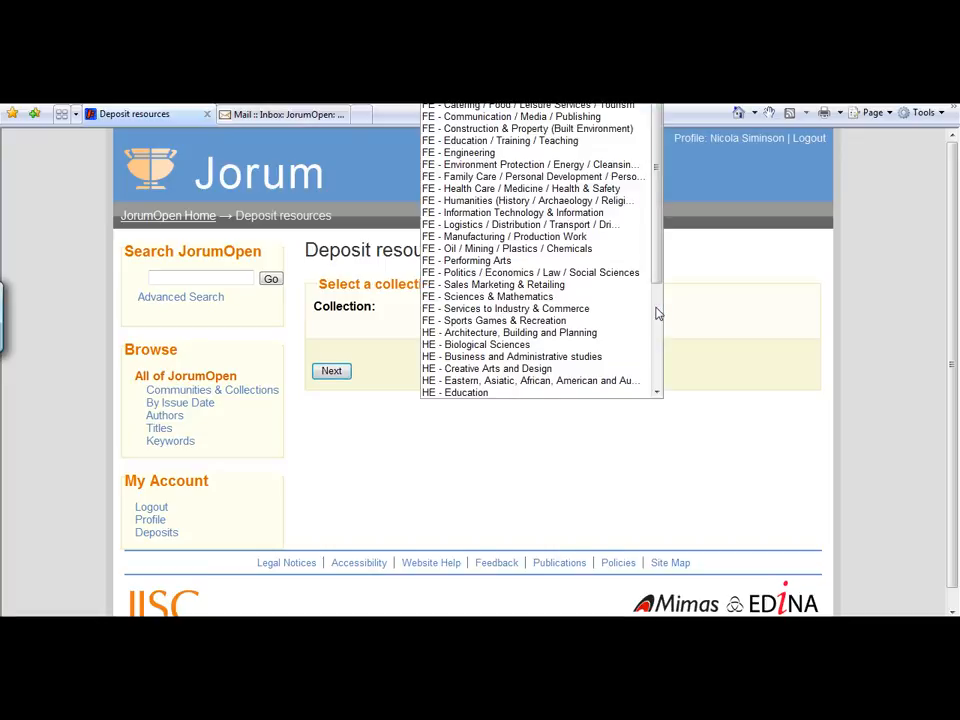
drag(658, 210, 652, 311)
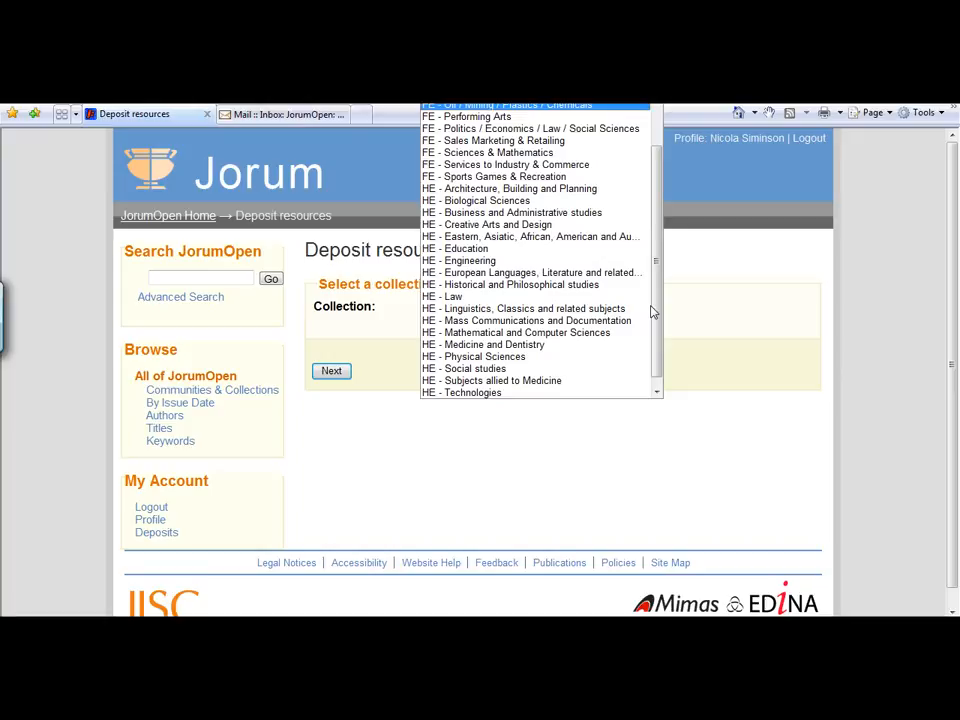
click(478, 394)
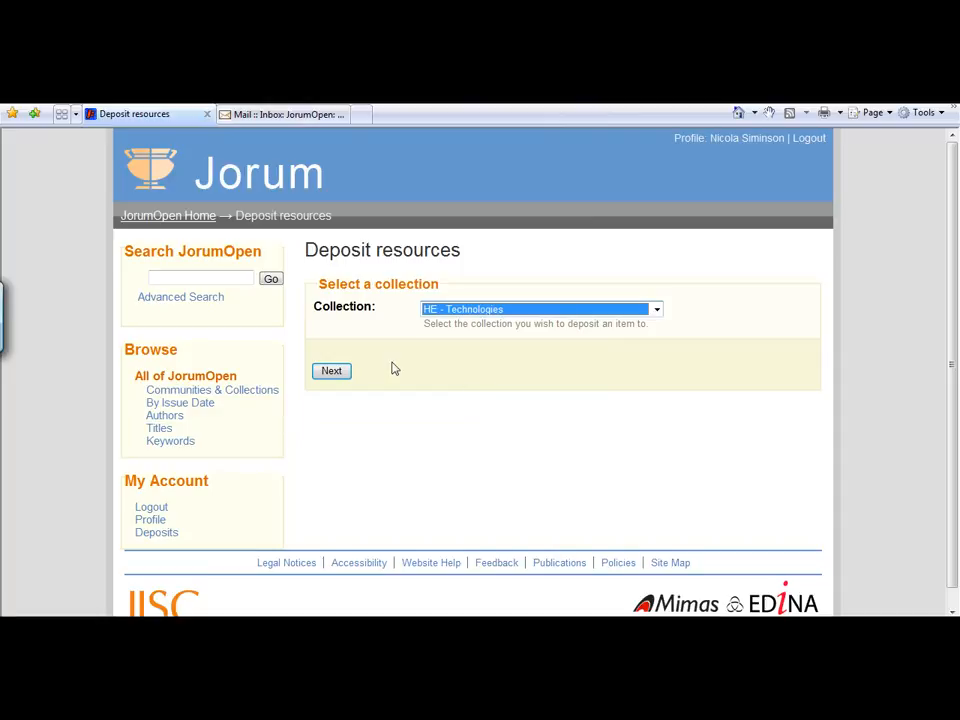
click(326, 374)
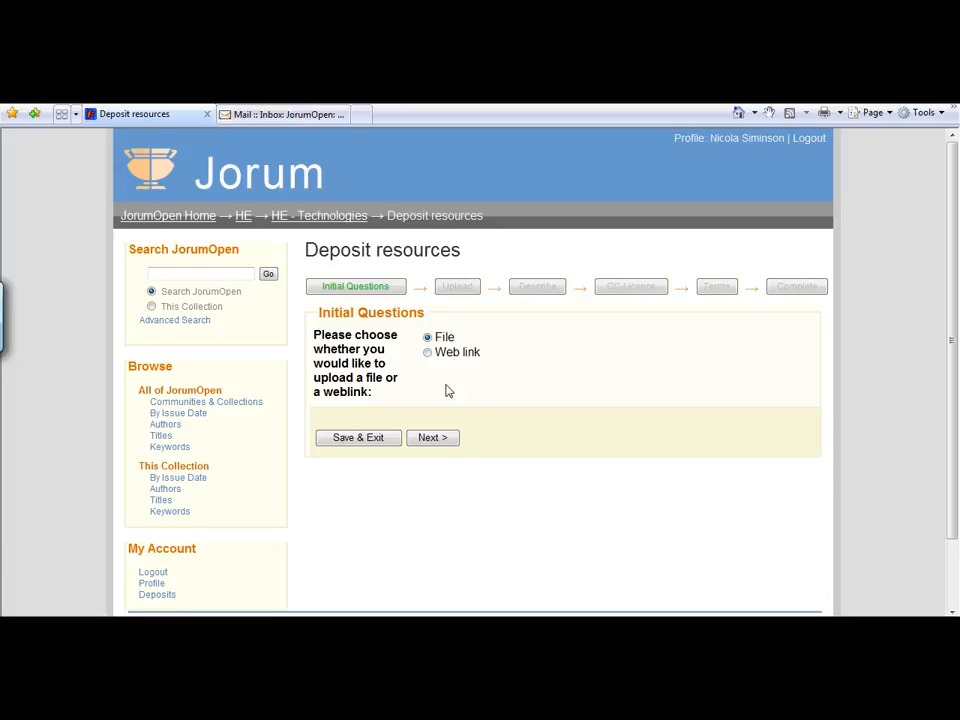
- Keep File as the deposit type and upload Jorum_OER_Deposit_Tool_guidelines from the 1 JorumOpen folder on the USB disk
click(432, 440)
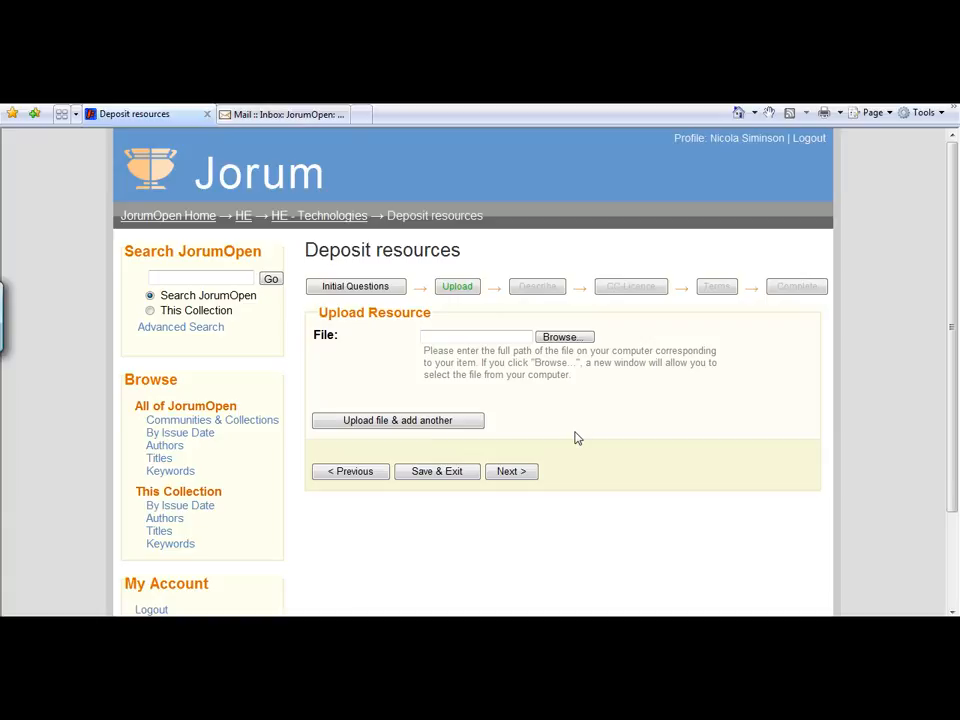
click(563, 338)
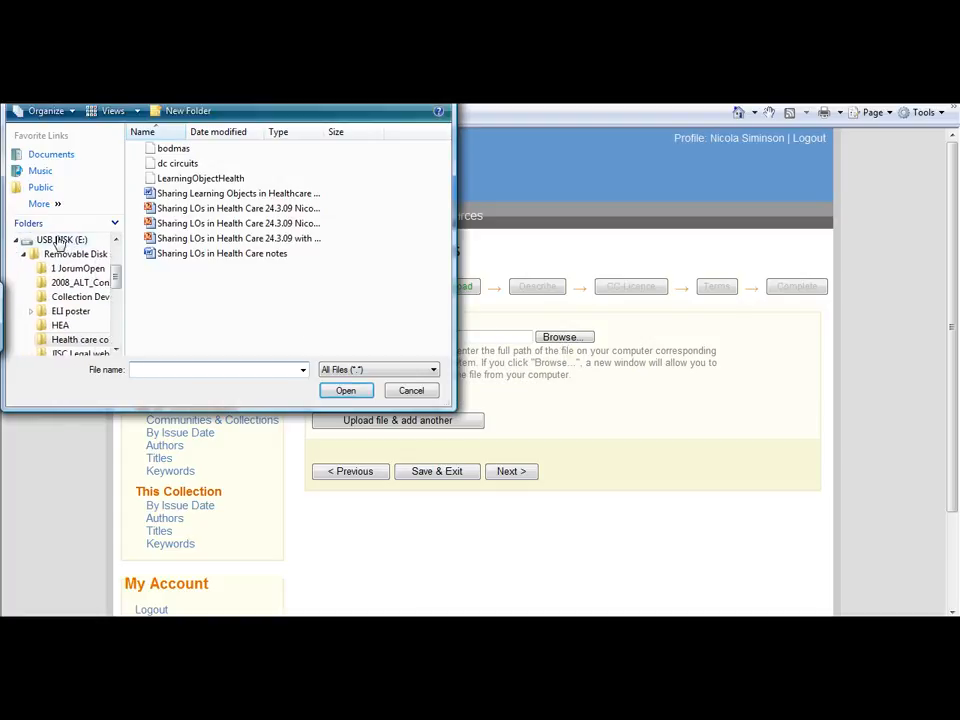
click(60, 243)
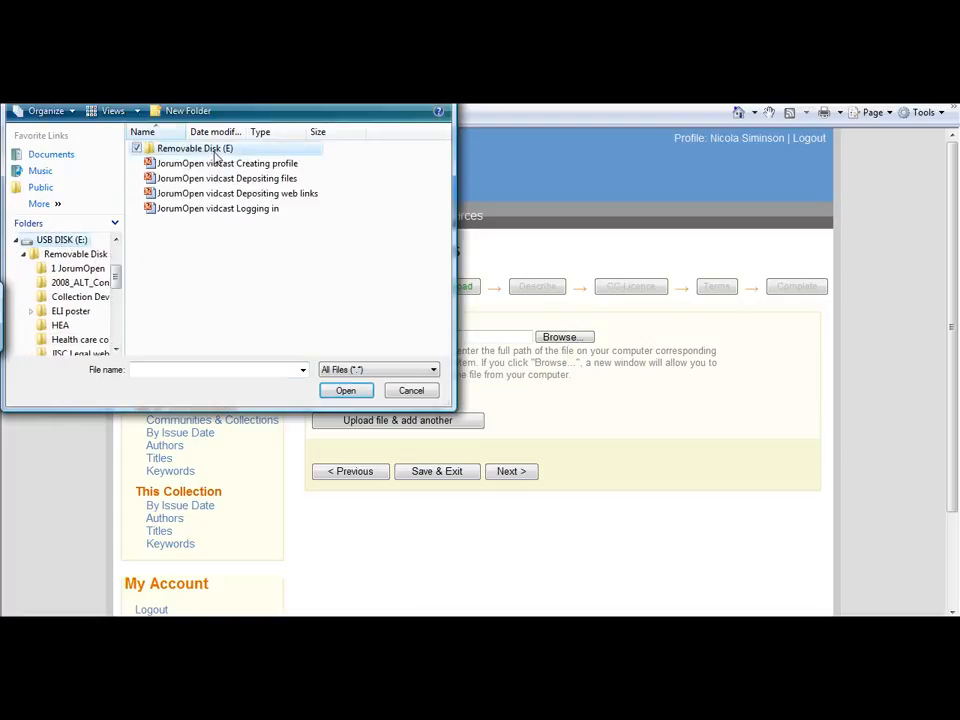
double_click(170, 148)
double_click(205, 152)
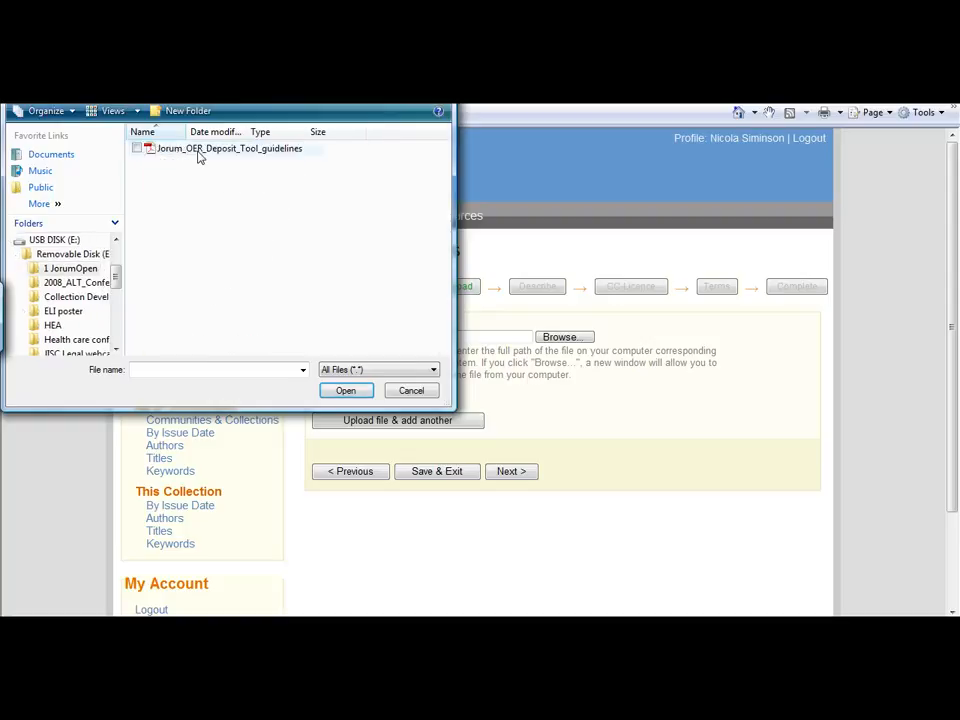
click(139, 149)
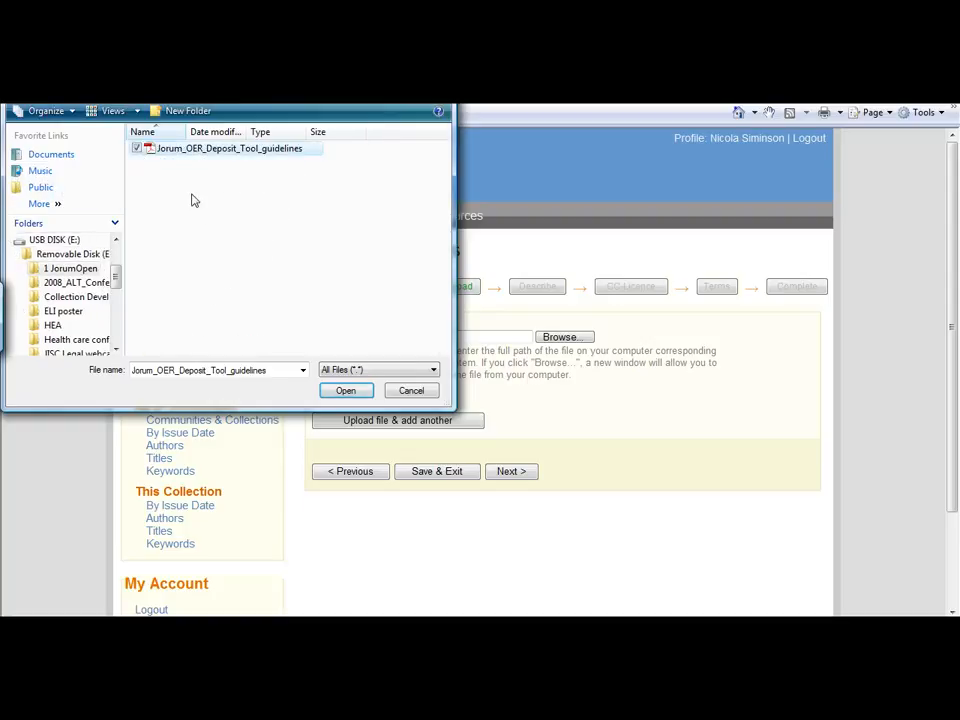
click(346, 391)
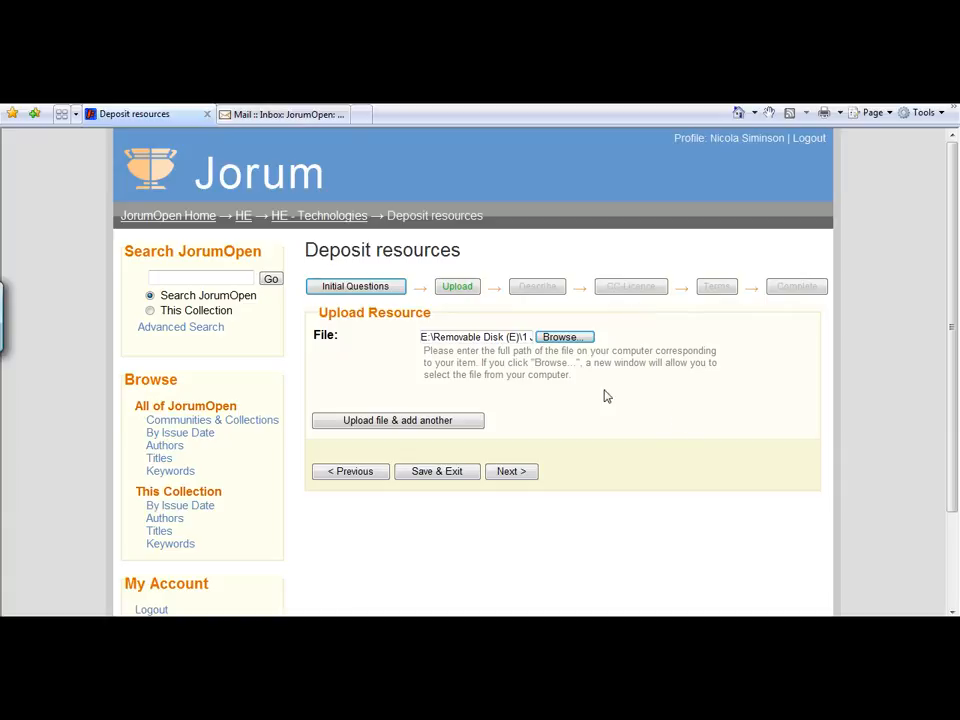
click(511, 472)
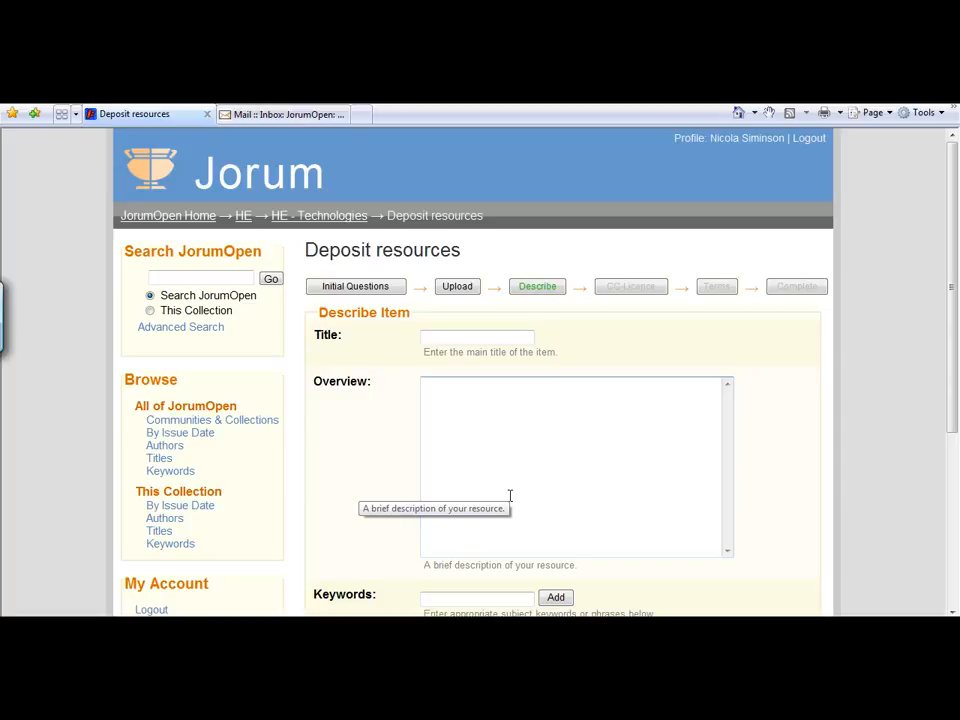
- Enter "Jorum OER Deposit Tool guide" as the item's title
click(434, 338)
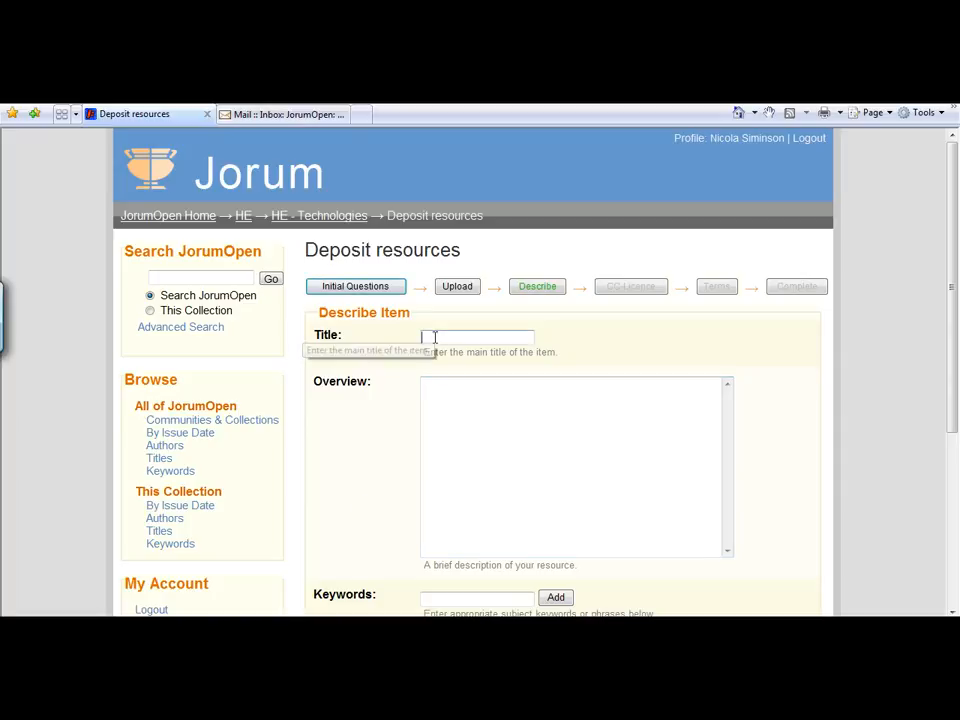
text(Jorum OER)
text(De)
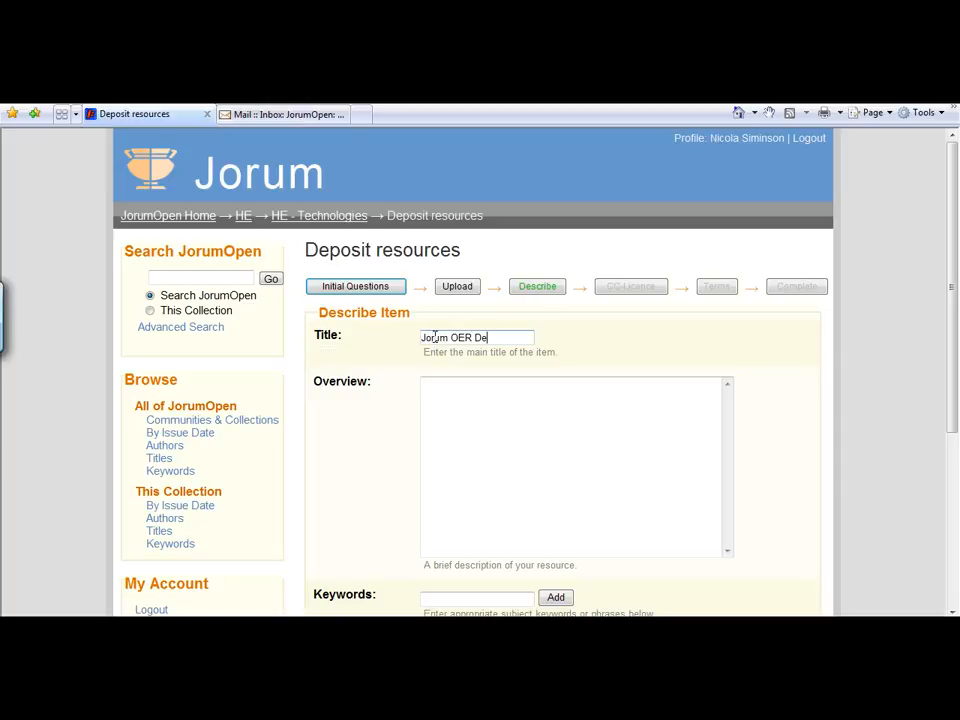
text(posit Tool guide)
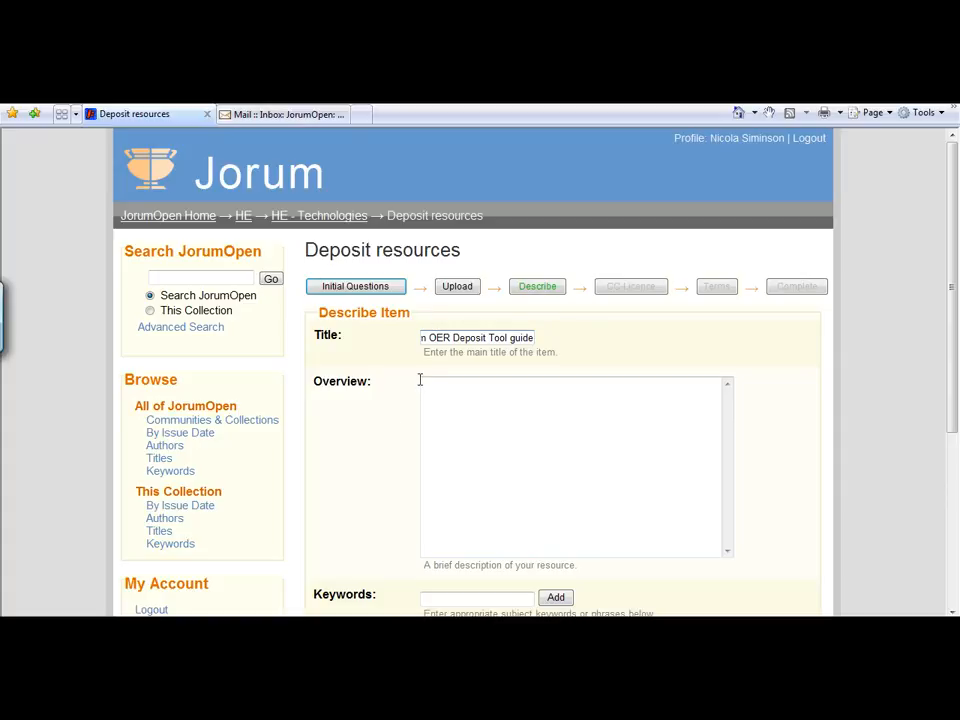
- Enter "Pdf guide to using the Jorum OER Deposit tool" as the item's overview
click(429, 384)
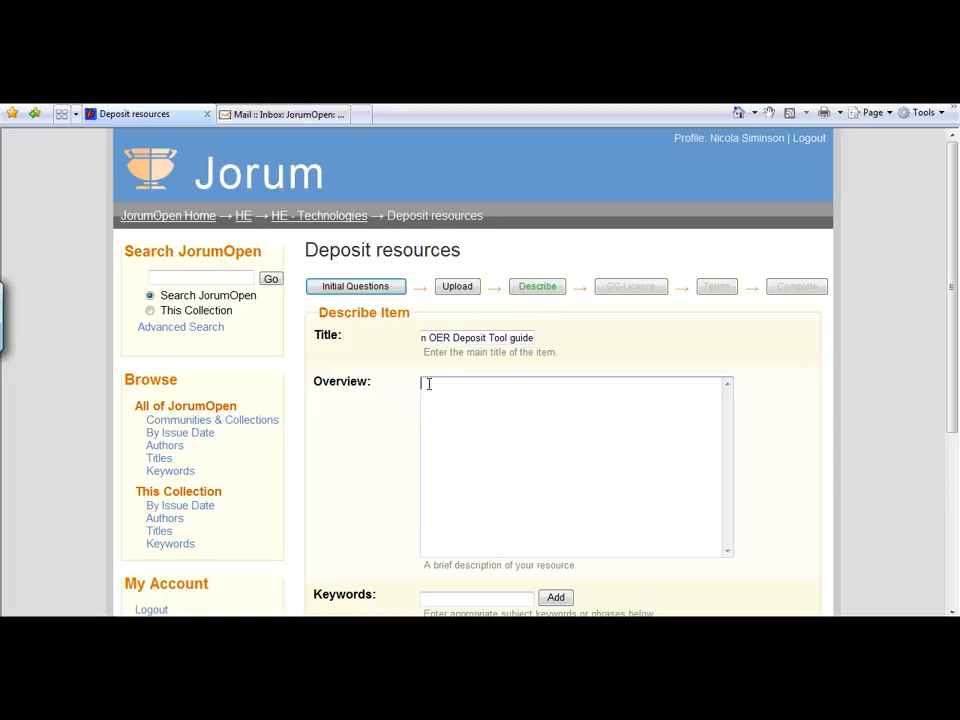
text(Pdf guide to using the Jorum OER)
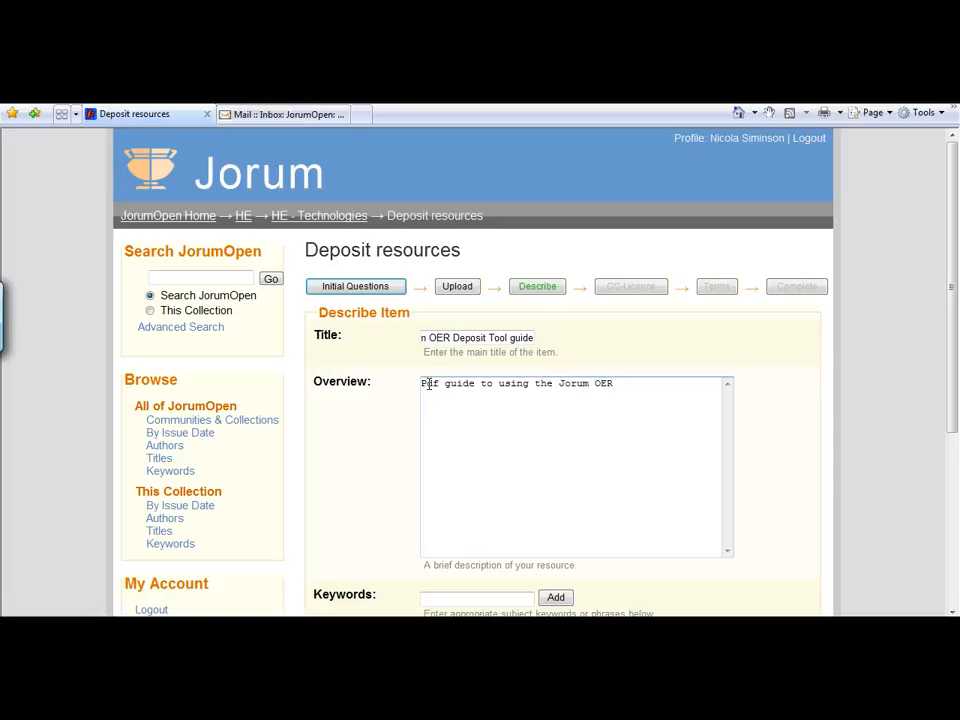
text( Deposit tool)
- Add "Jorum" and "JorumOpen" as separate keywords for the item
drag(953, 292, 955, 412)
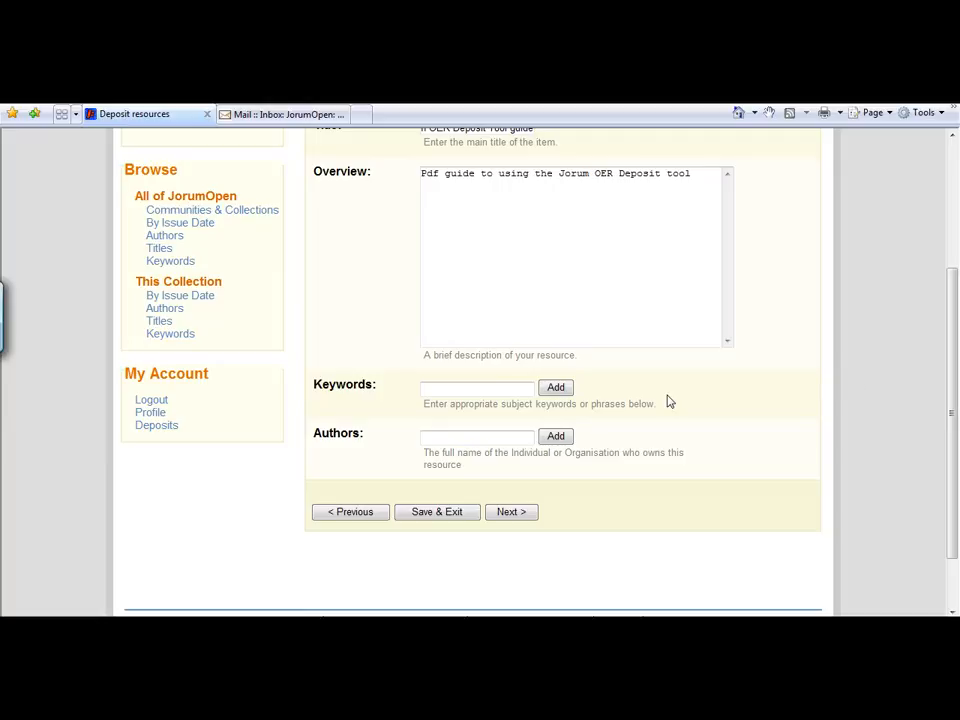
click(426, 389)
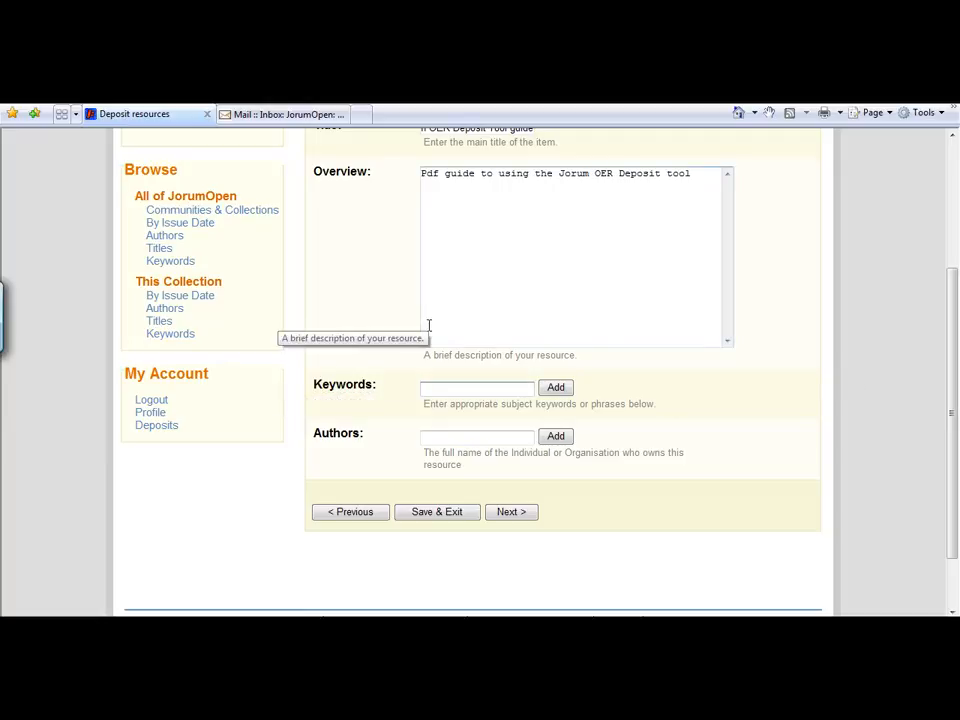
text(Jorum)
click(556, 388)
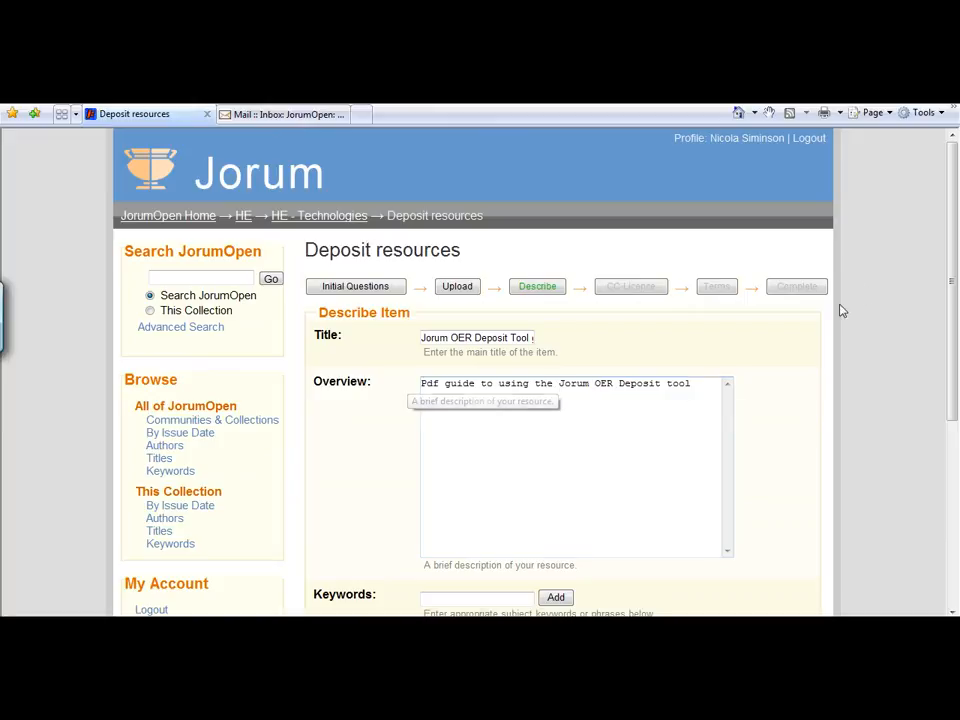
drag(951, 223, 955, 345)
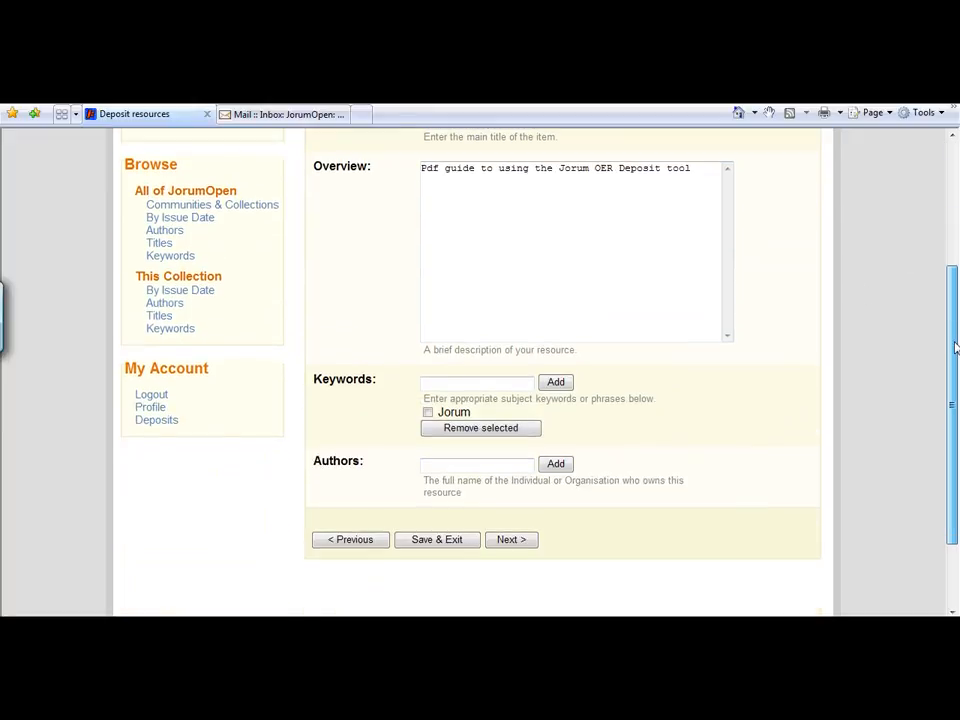
click(429, 382)
text(JorumOpen)
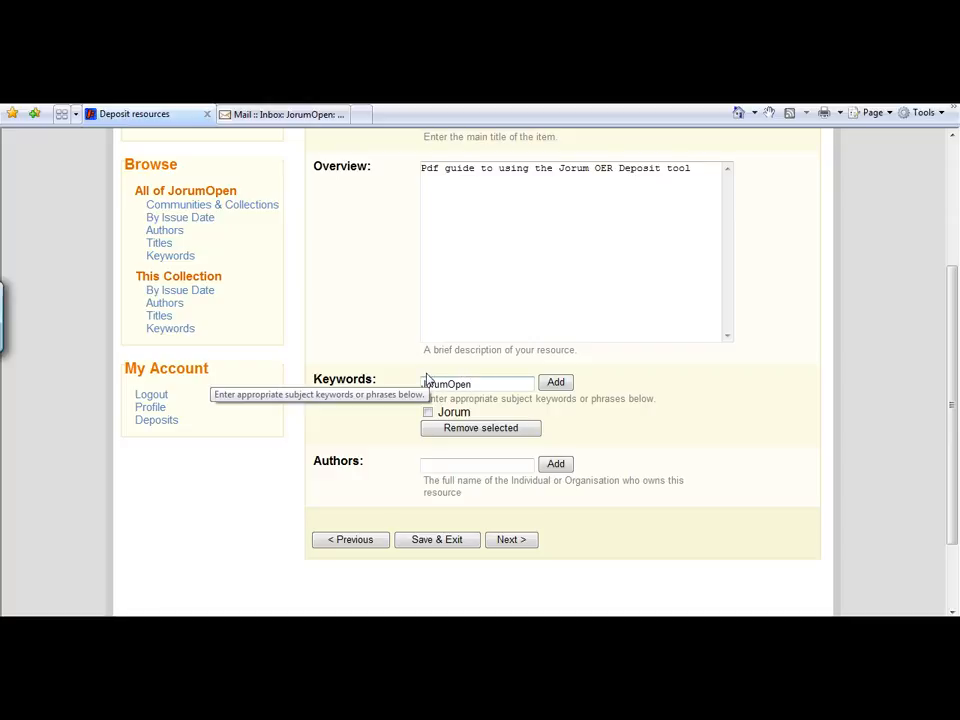
click(557, 384)
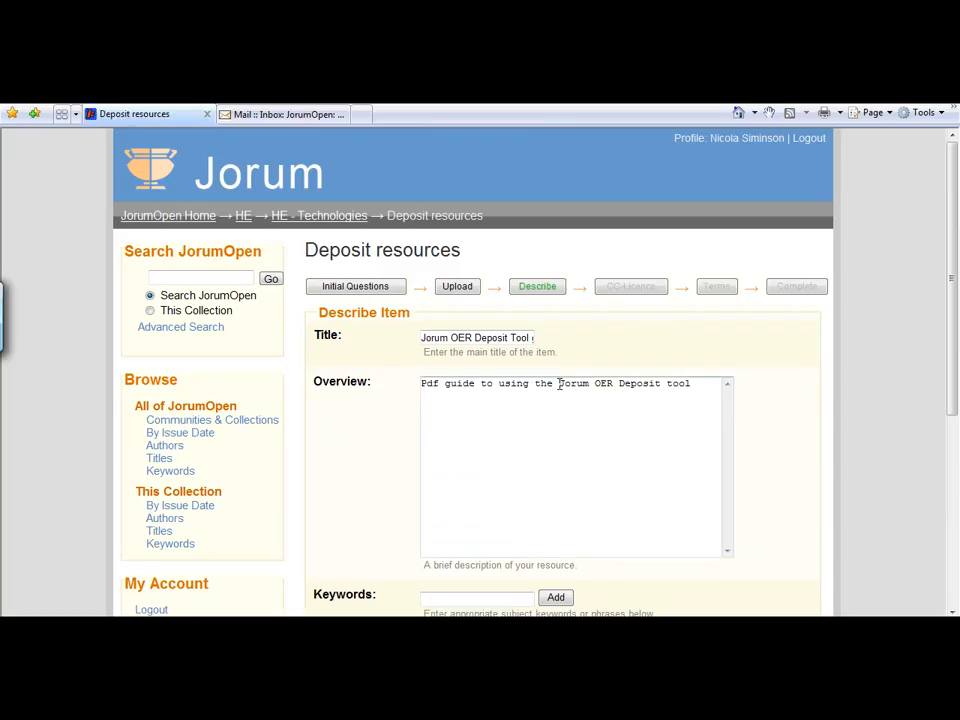
- Add "Open Educational Resources" as another keyword for the item
drag(953, 254, 957, 417)
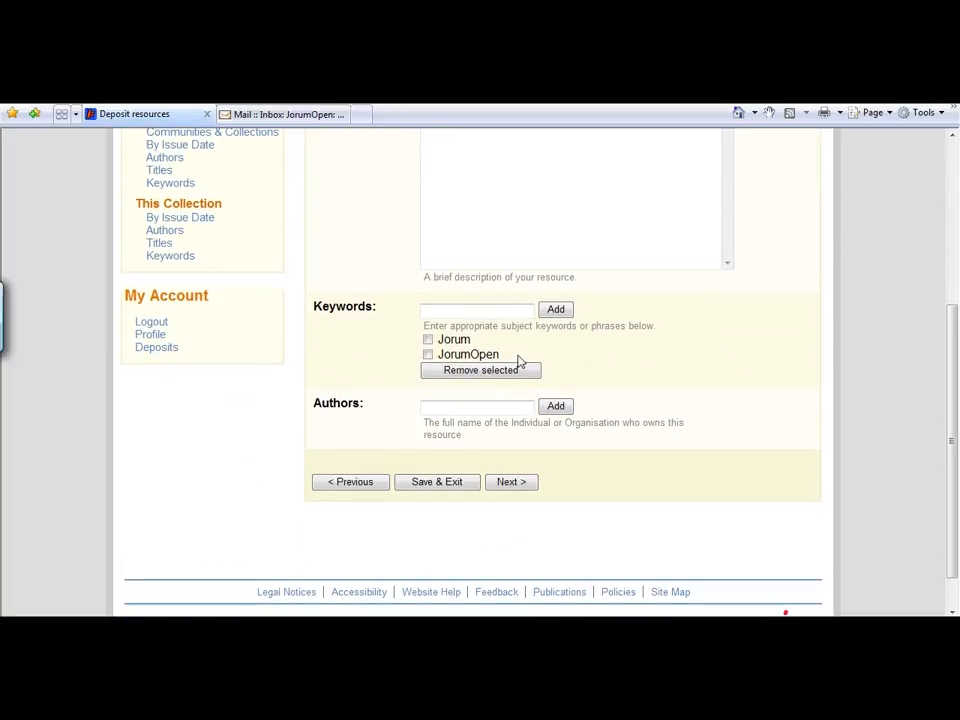
click(439, 308)
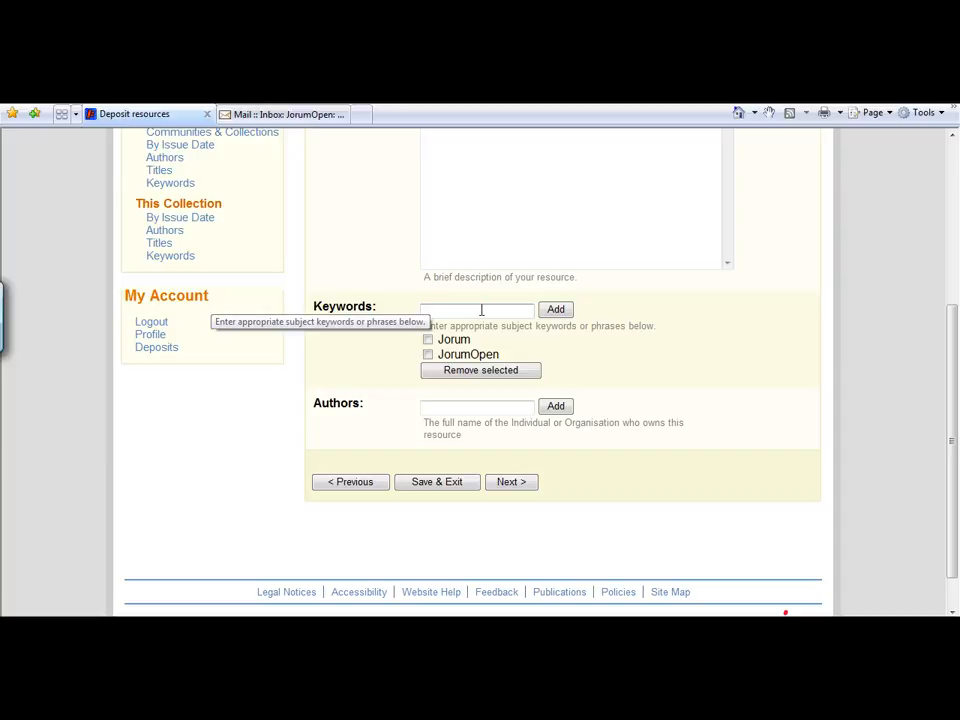
text(Open Educational Res)
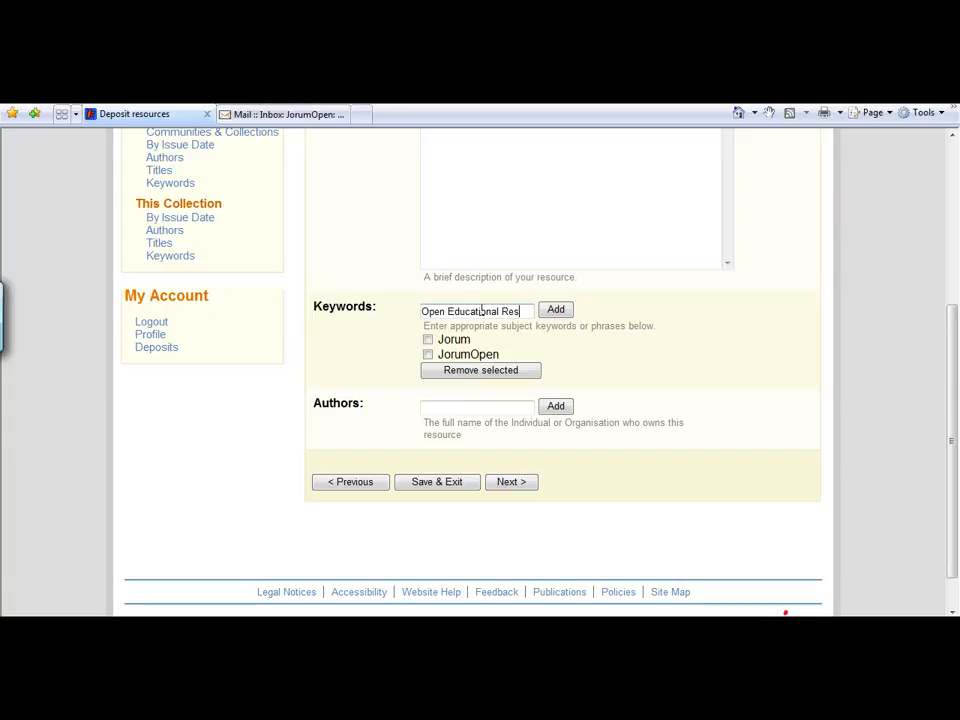
text(ources)
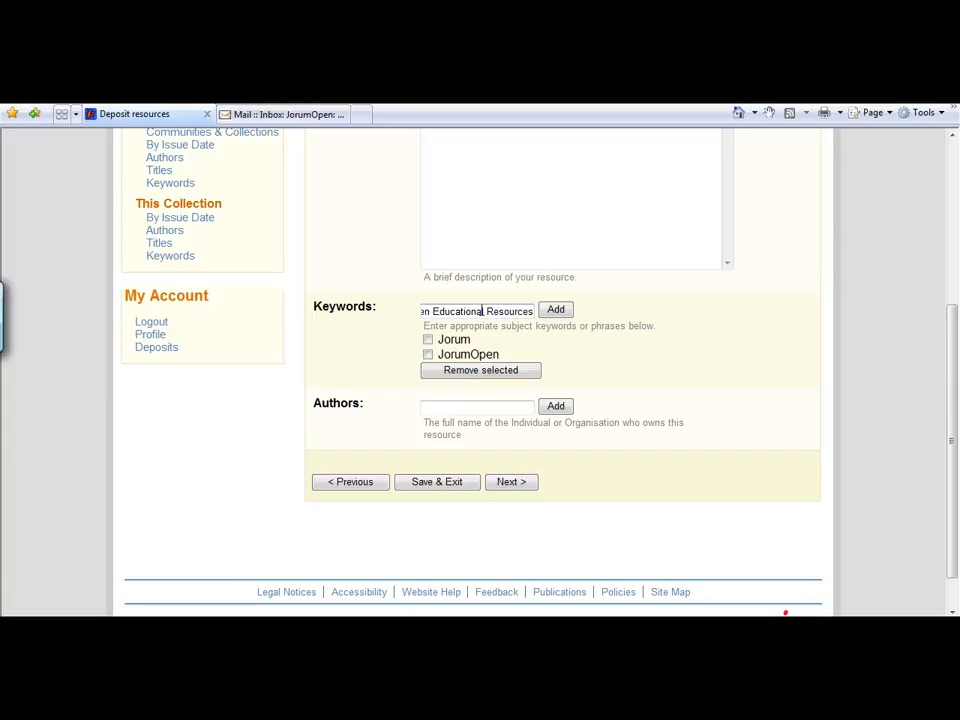
click(570, 312)
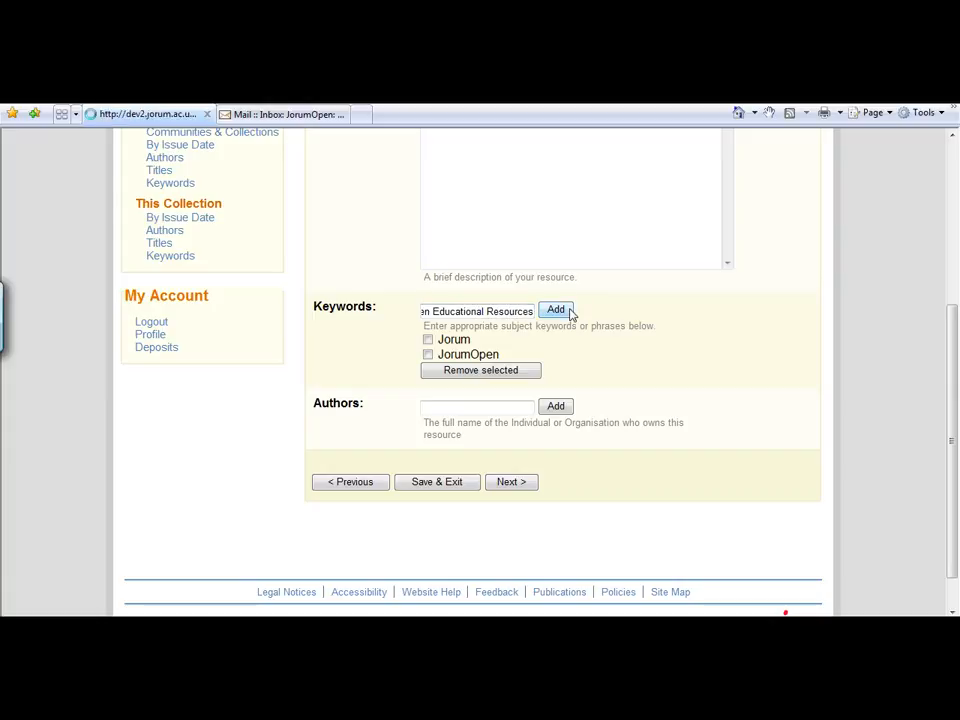
- Try to proceed past the item description with the Authors field left empty
drag(952, 187, 955, 349)
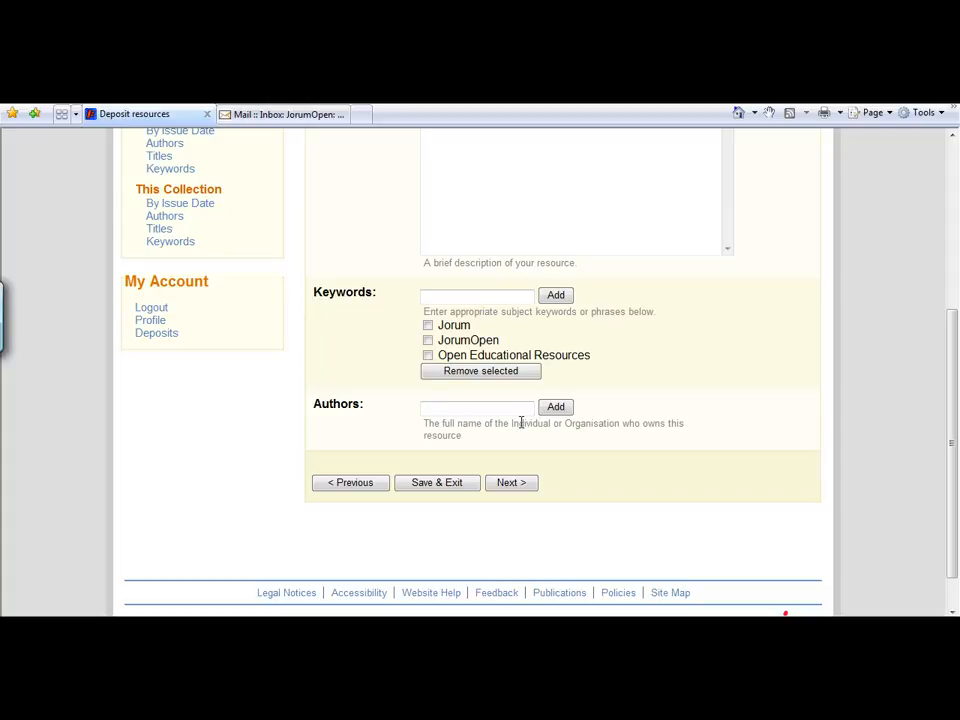
click(508, 485)
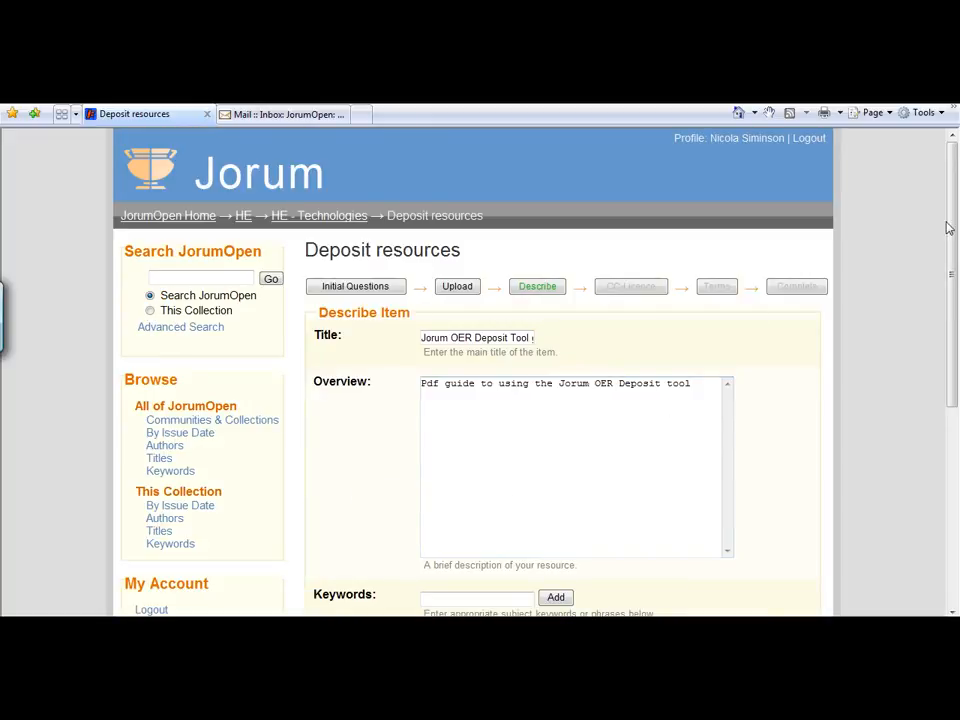
- Add the author's full name to the item's Authors list
drag(952, 232, 952, 379)
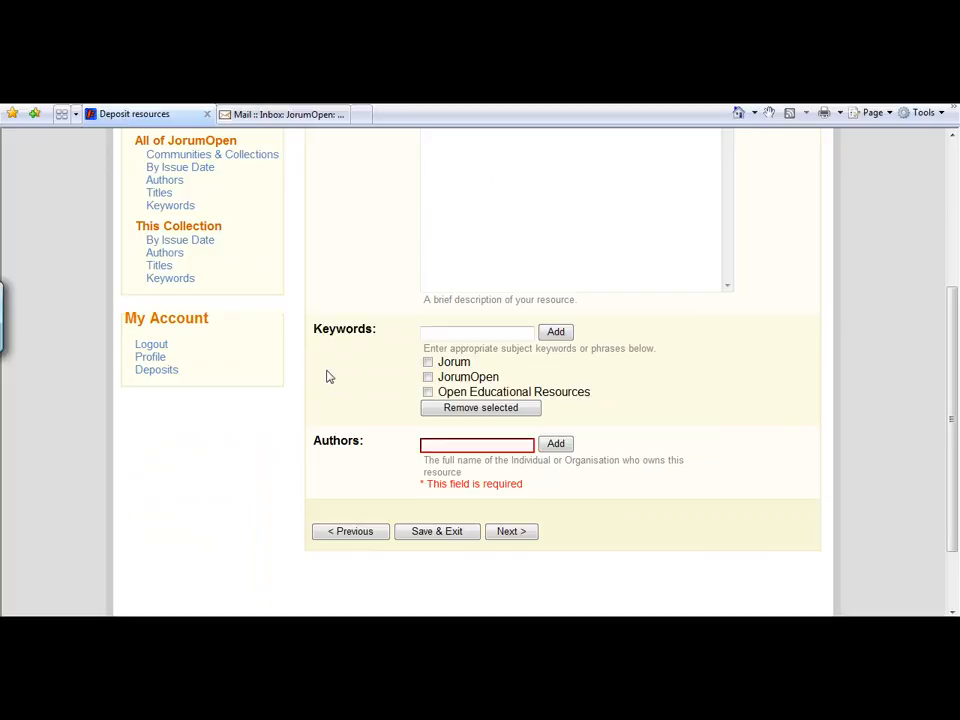
click(429, 442)
text(Nicola Sim)
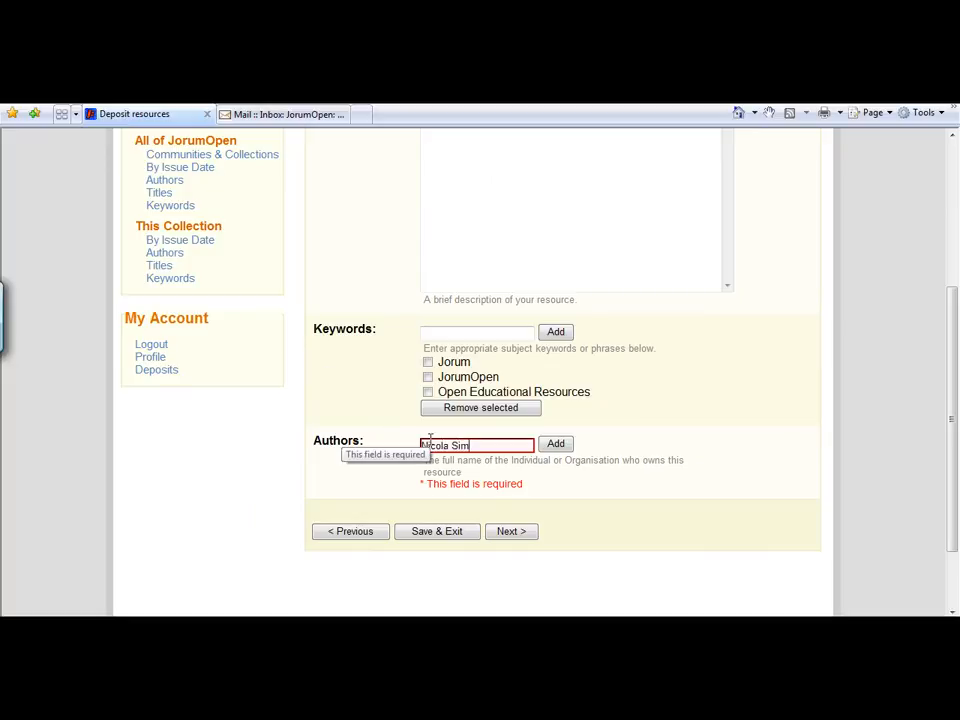
text(inson)
click(556, 444)
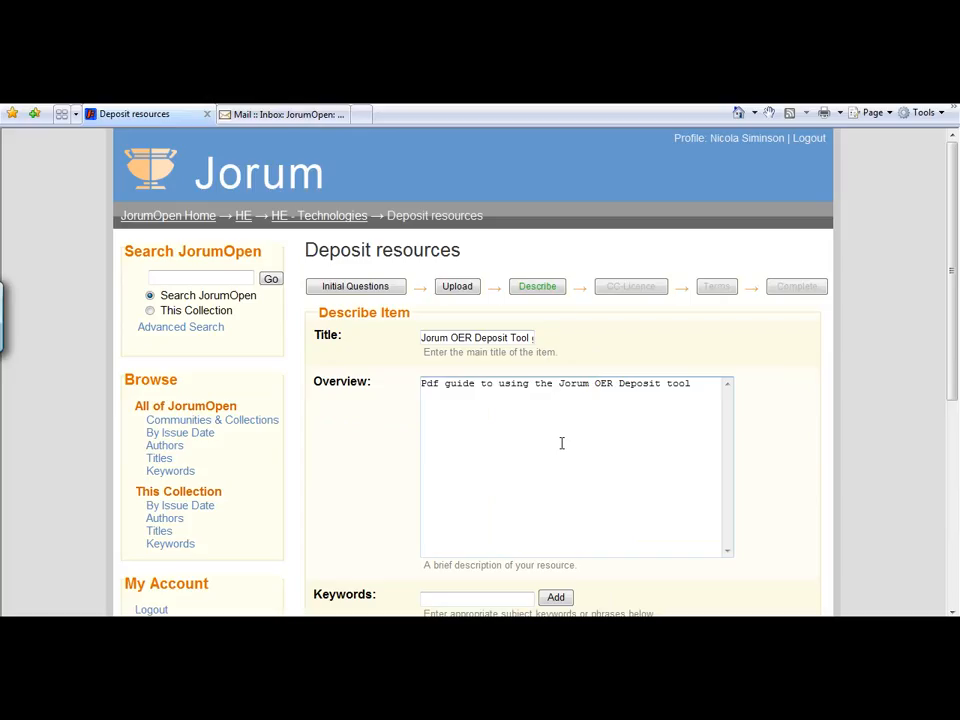
- Add the second author's full name to the item's Authors list and proceed to the licence selection
drag(951, 251, 915, 392)
click(440, 434)
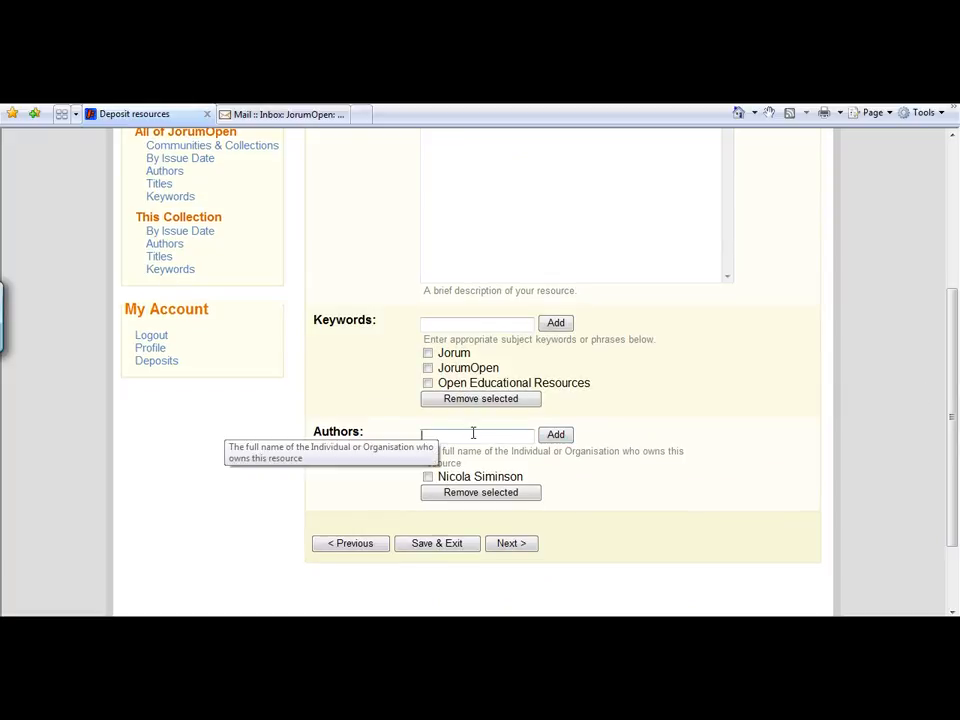
text(Louise Egan)
click(558, 436)
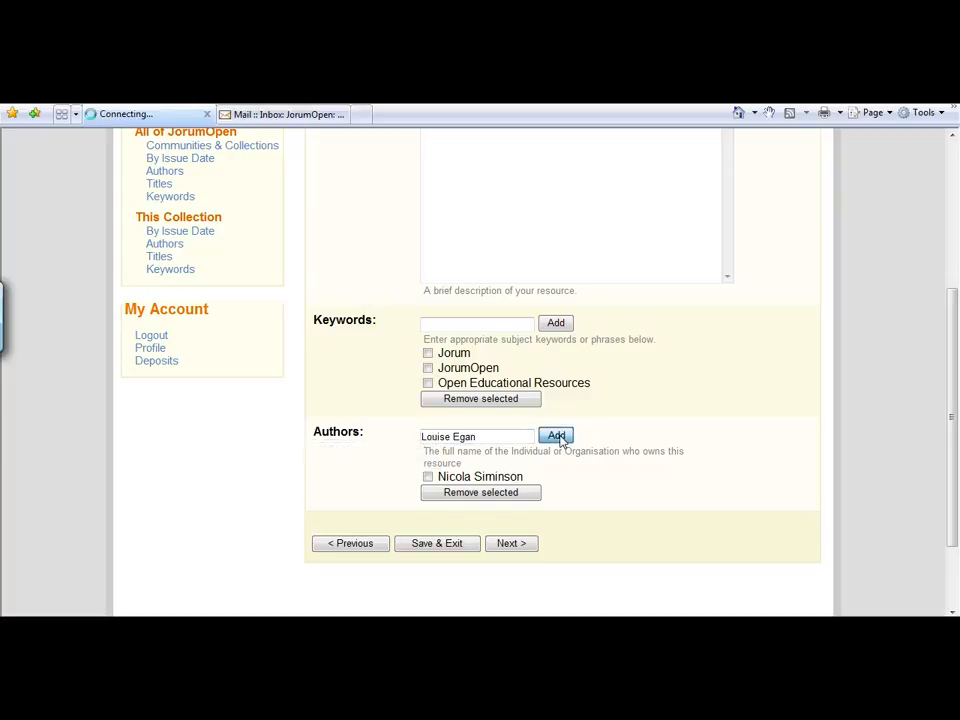
drag(953, 199, 951, 386)
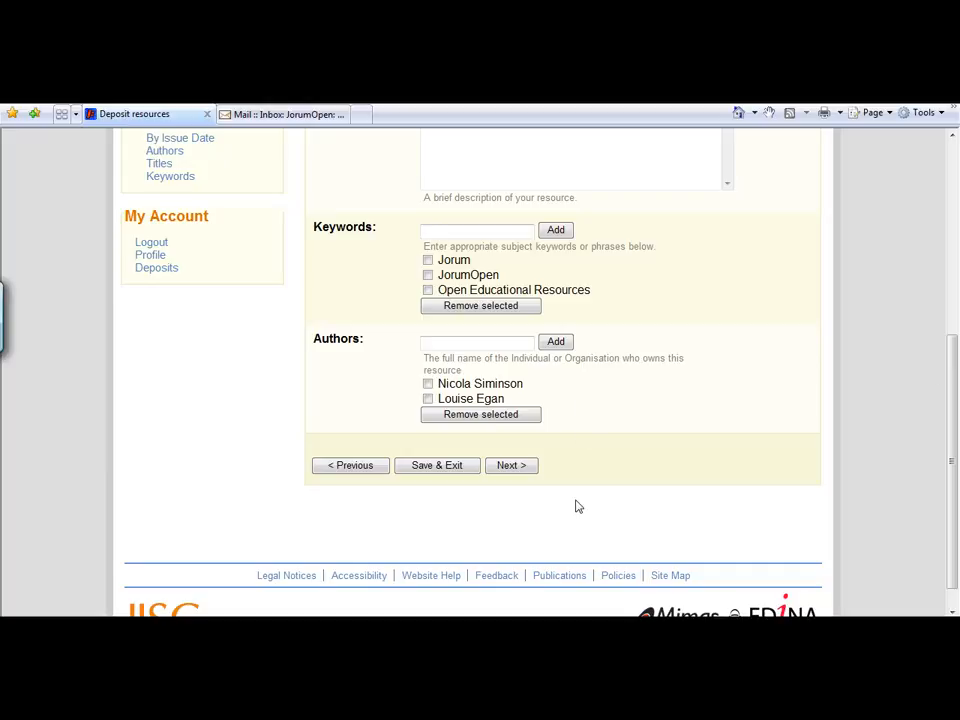
click(507, 466)
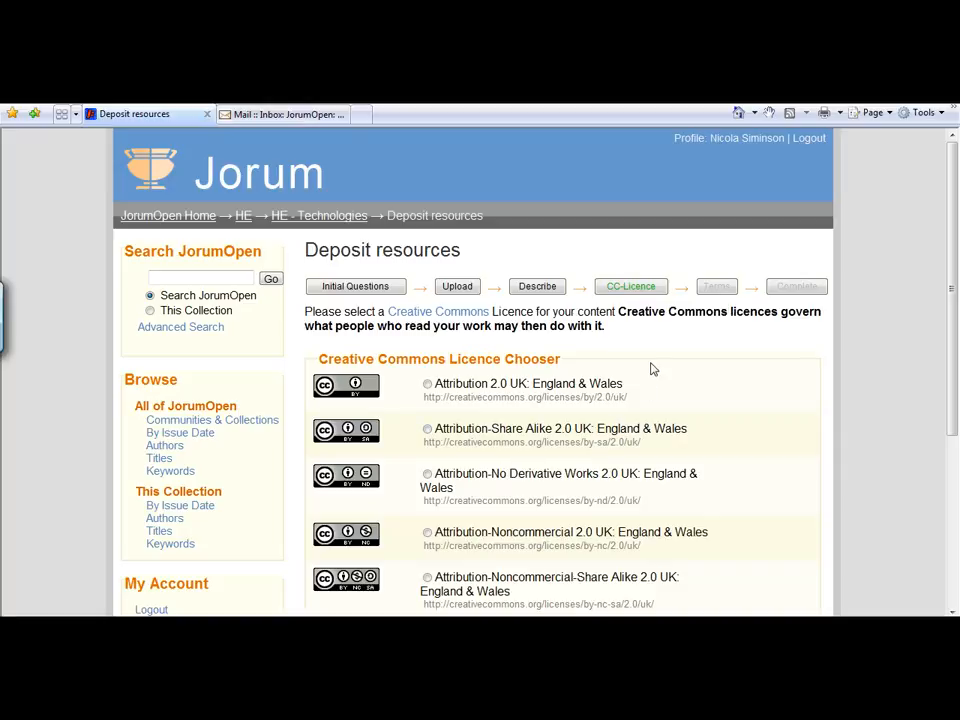
- Consult the Creative Commons website, return to the deposit, and review the Attribution-Noncommercial-No Derivative Works 2.0 UK licence summary
click(440, 313)
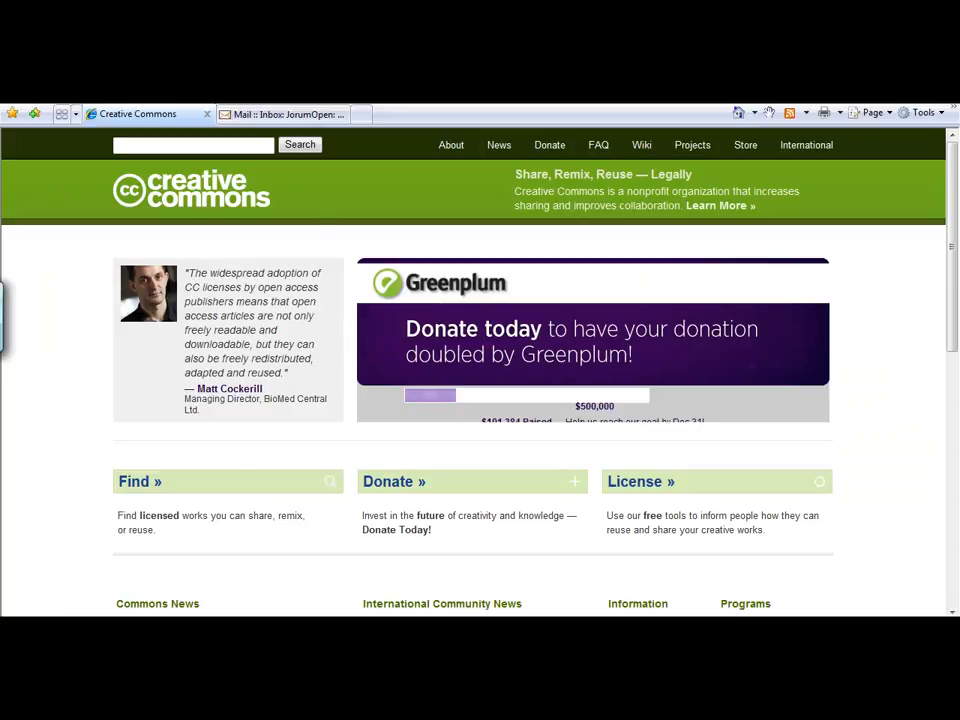
key(alt+Left)
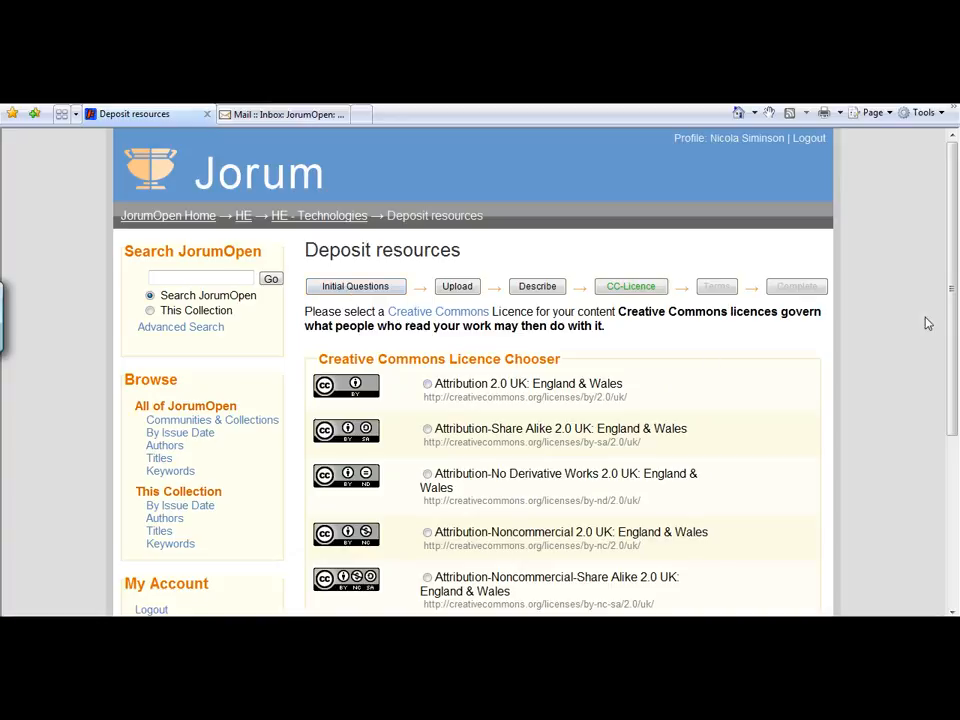
drag(953, 283, 954, 401)
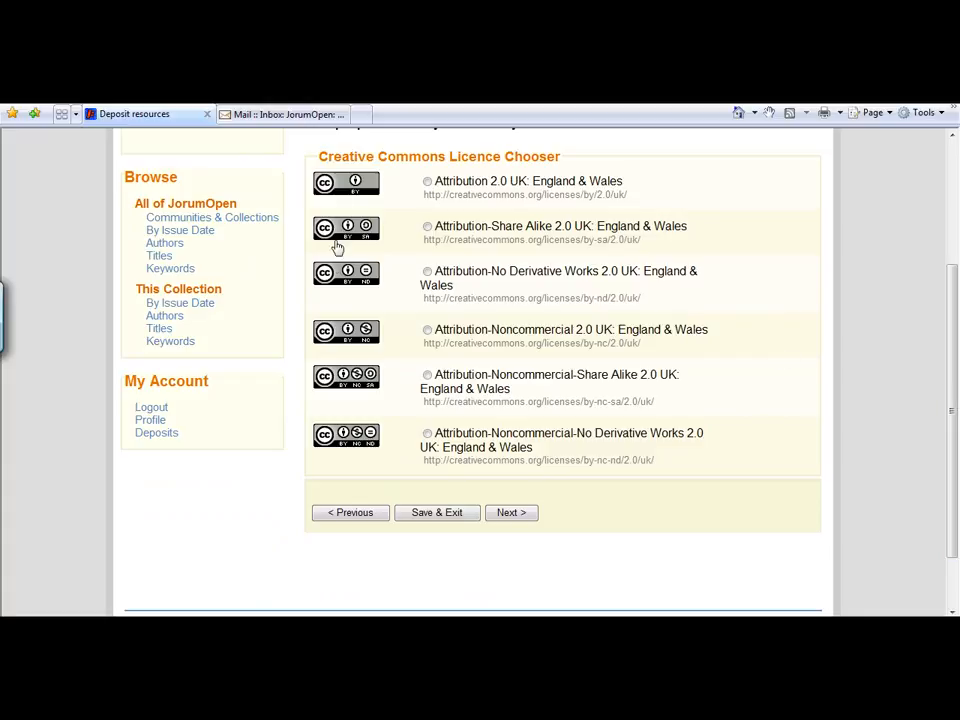
click(343, 438)
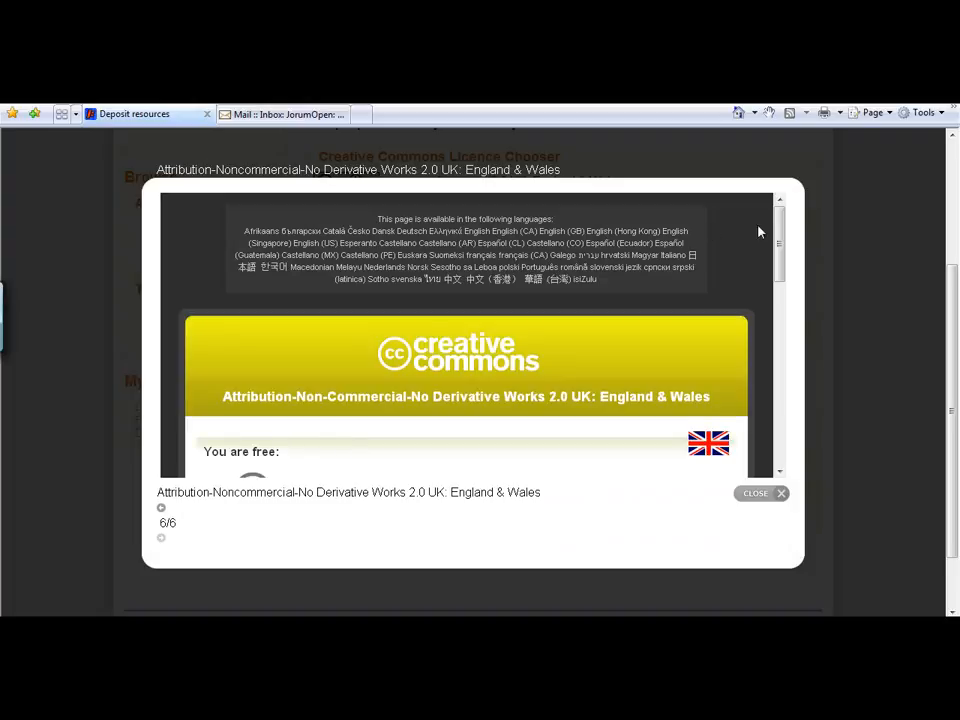
drag(780, 231, 798, 404)
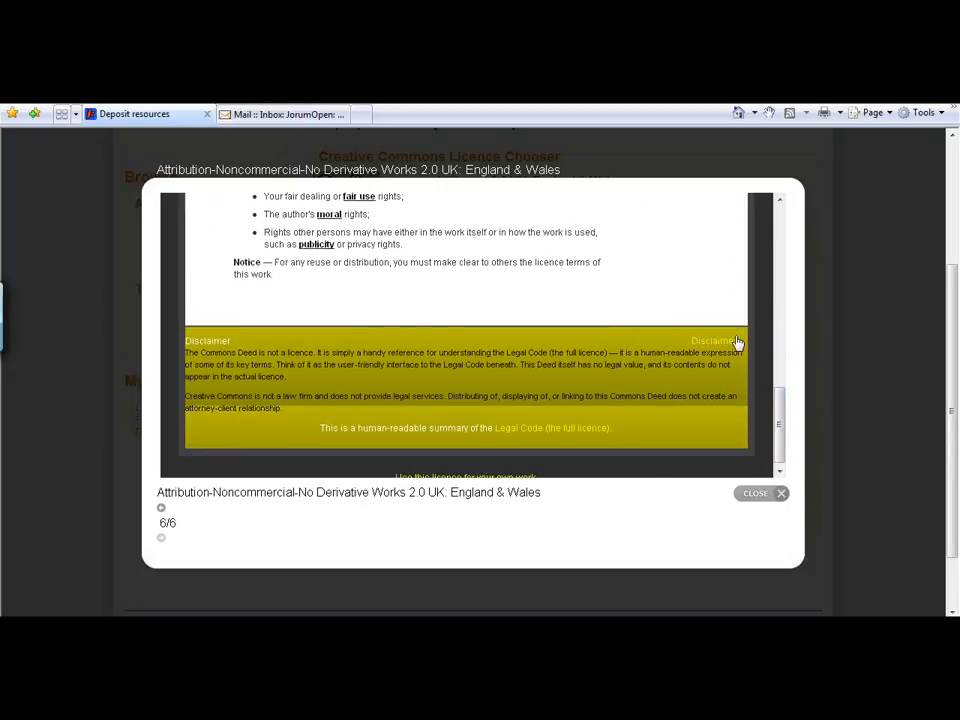
click(757, 494)
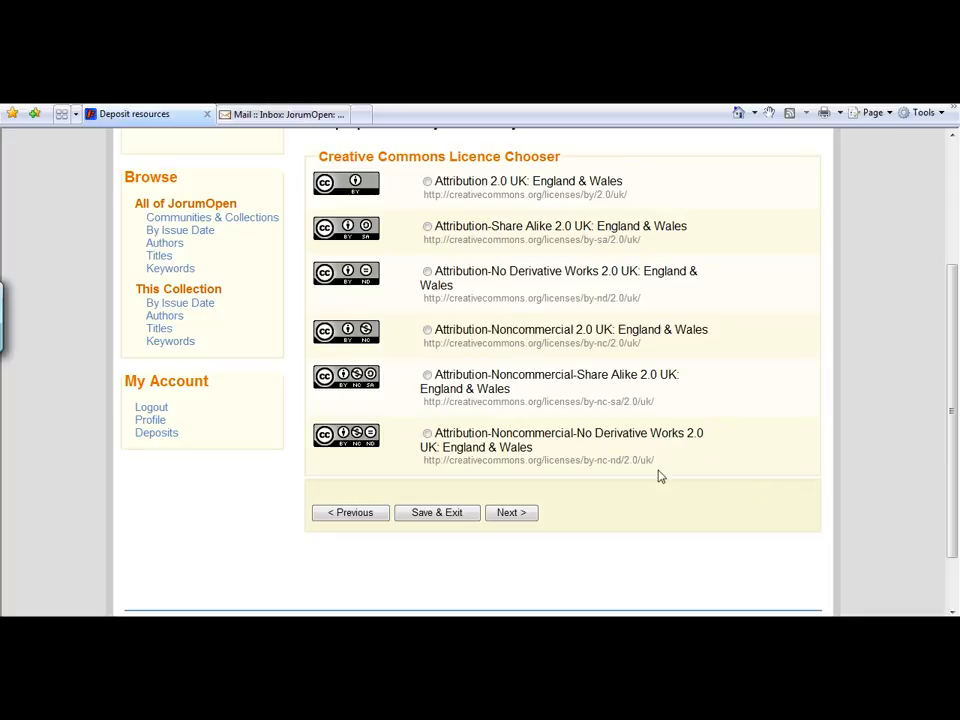
- Choose the Attribution-Noncommercial-No Derivative Works 2.0 UK: England & Wales licence for the item and proceed to the Terms of Service
click(427, 434)
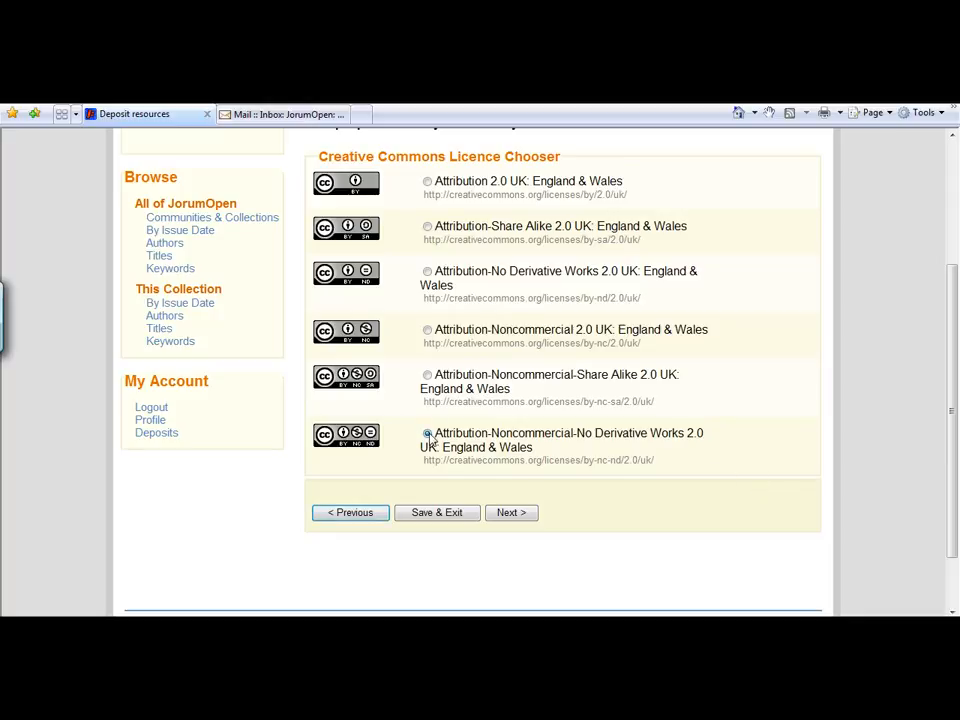
click(510, 513)
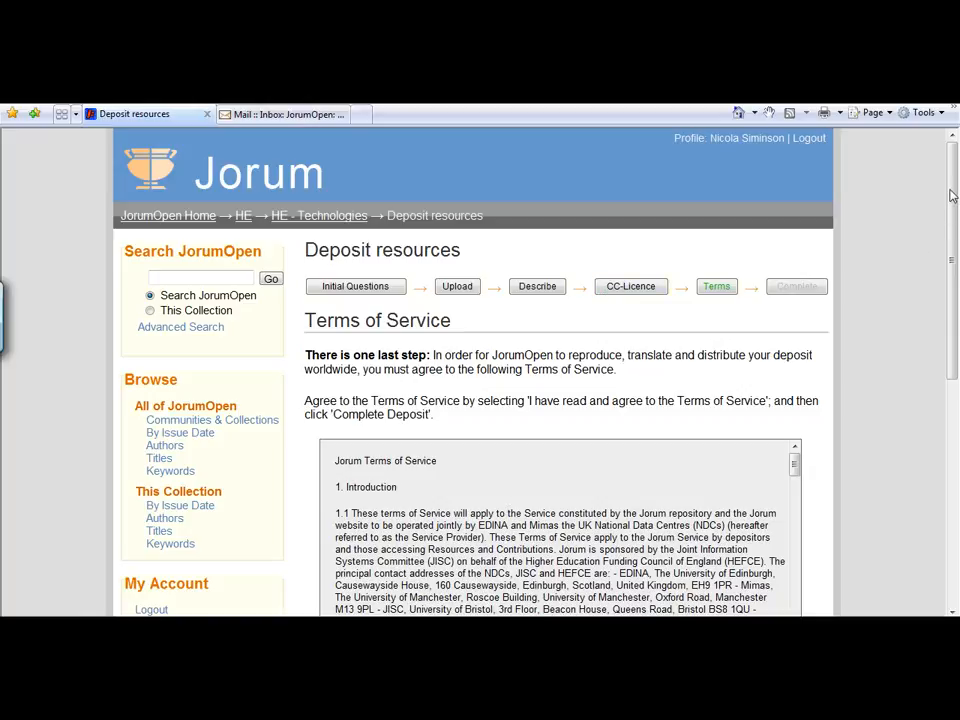
- Read through the Jorum Terms of Service, agree to them and complete the deposit
drag(952, 196, 952, 275)
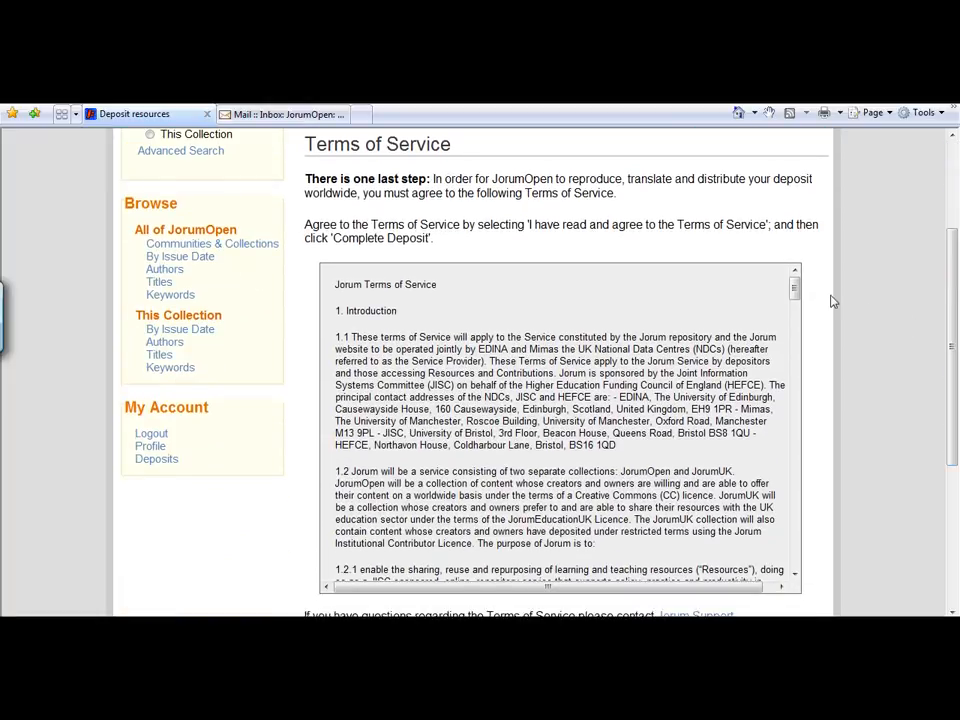
drag(801, 296, 797, 320)
drag(953, 304, 951, 399)
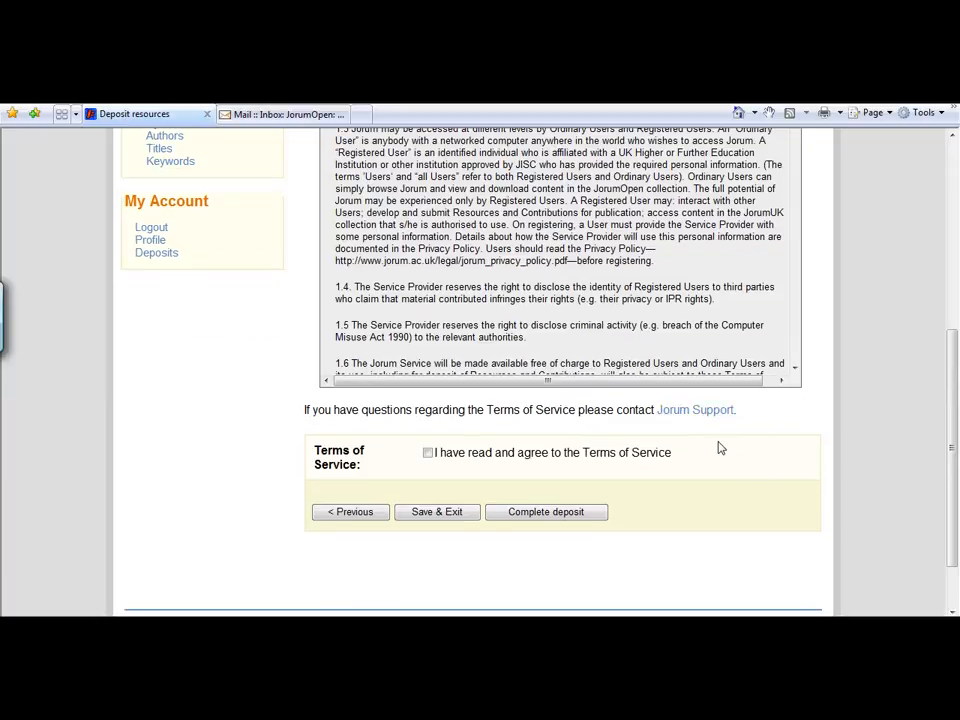
click(428, 454)
click(549, 515)
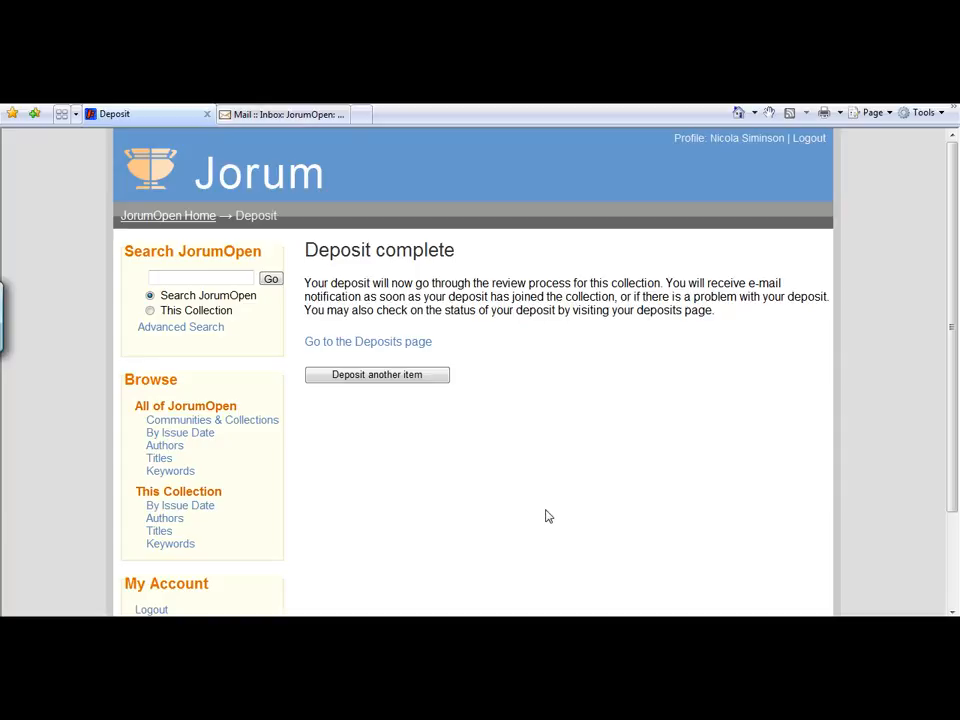
- View the list of completed deposits, check the submission approval e-mail in the mailbox, and return to the deposits list
click(363, 343)
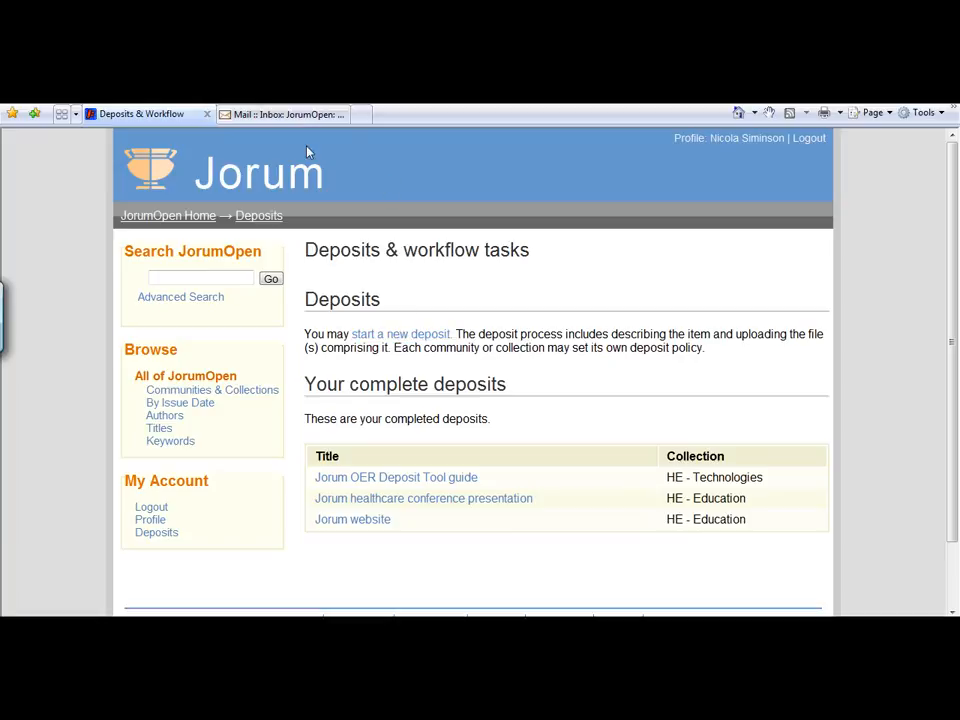
click(282, 118)
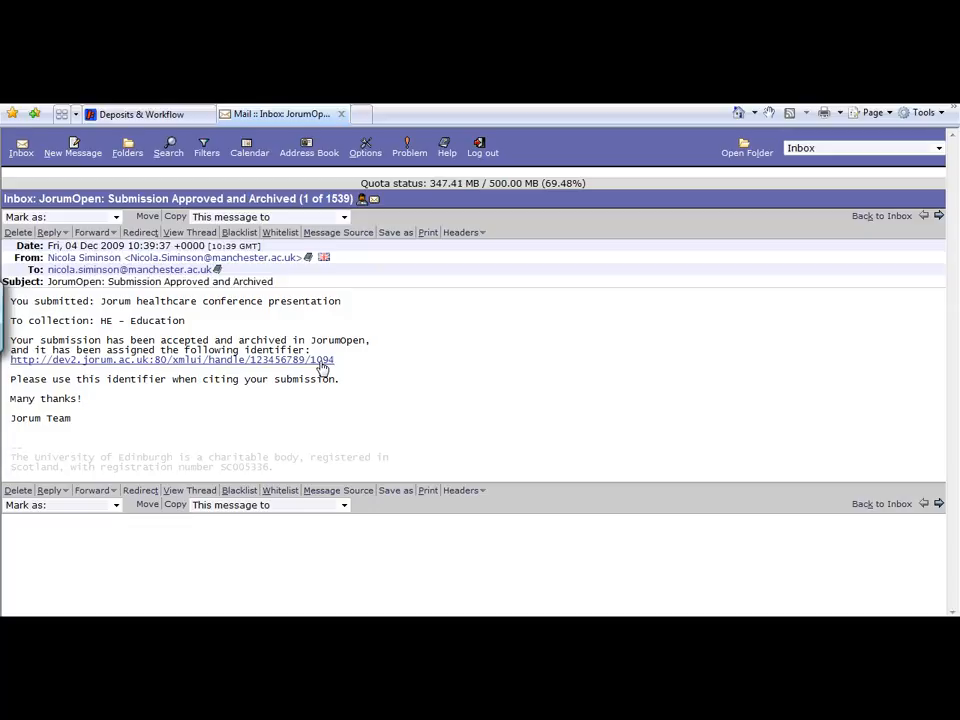
click(141, 115)
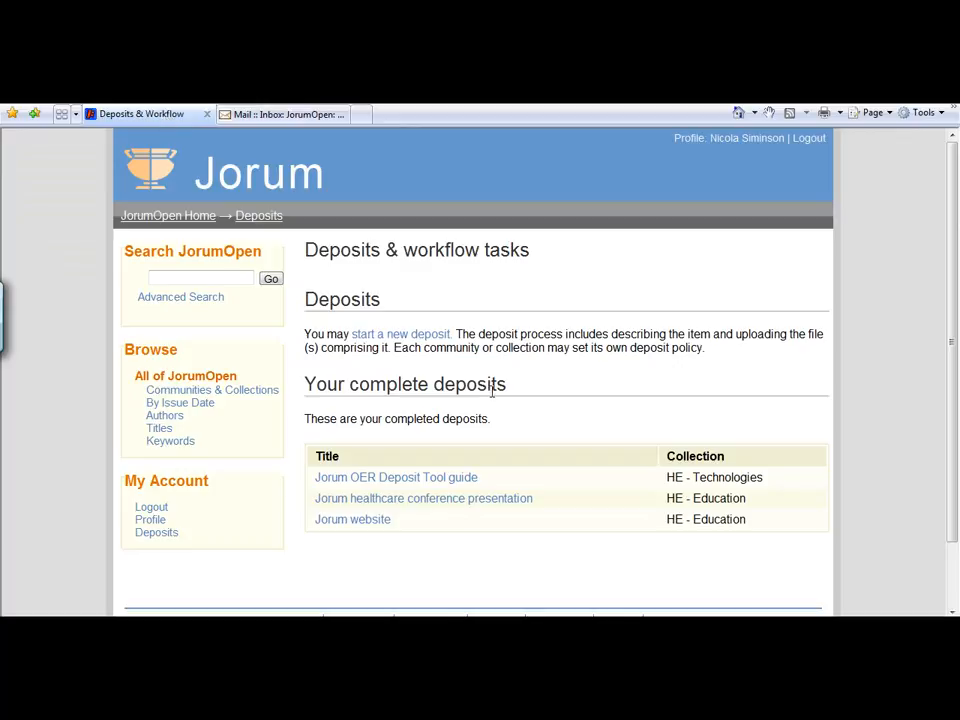